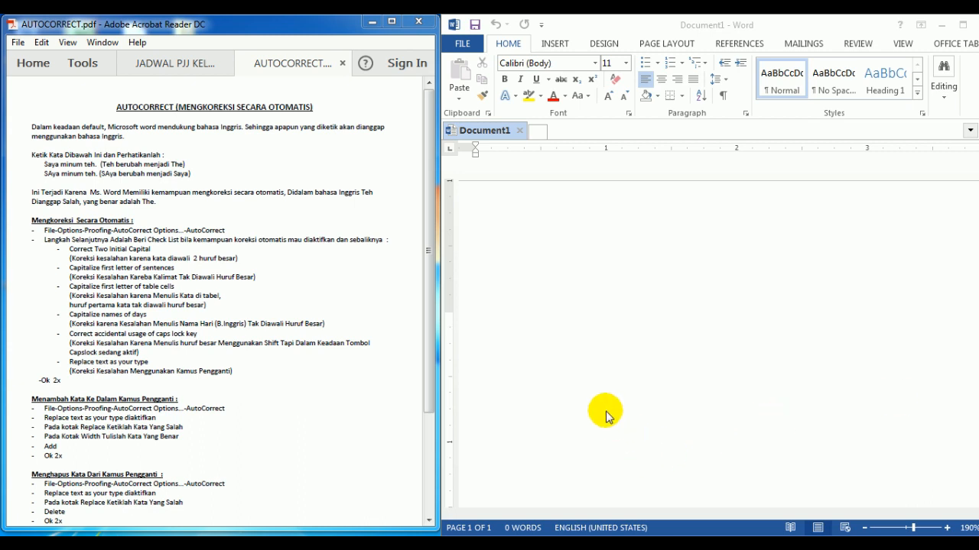
Step: Write the sentence "Saya minum teh." in the blank document, with a space between "minum" and "teh"
{"action": "type", "text": "Sa"}
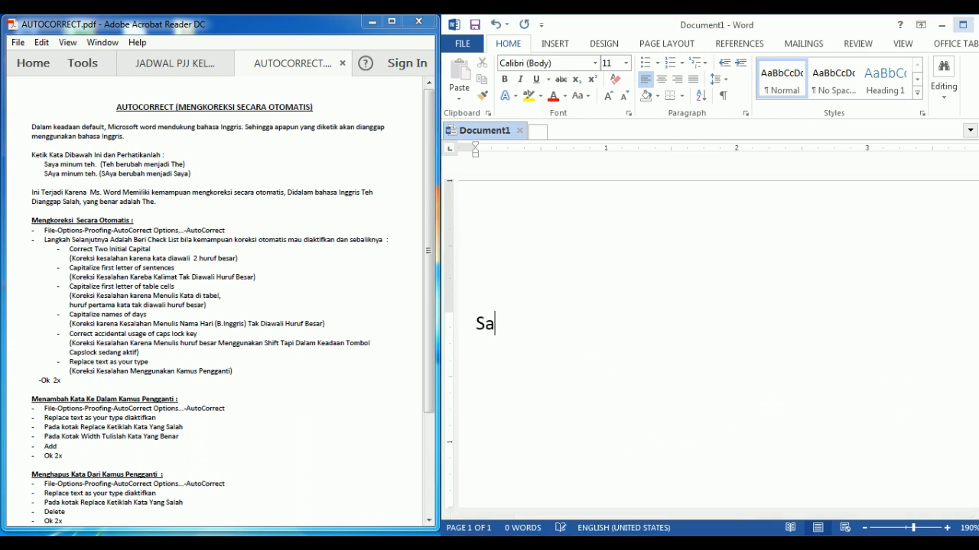
{"action": "type", "text": "ya minumteh"}
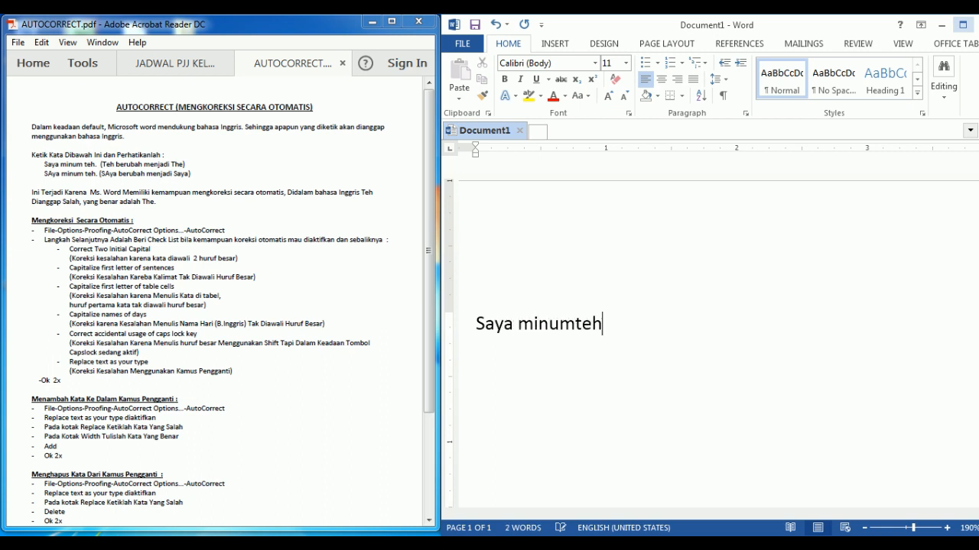
{"action": "key", "text": "Left"}
{"action": "key", "text": "Left"}
{"action": "key", "text": "Left"}
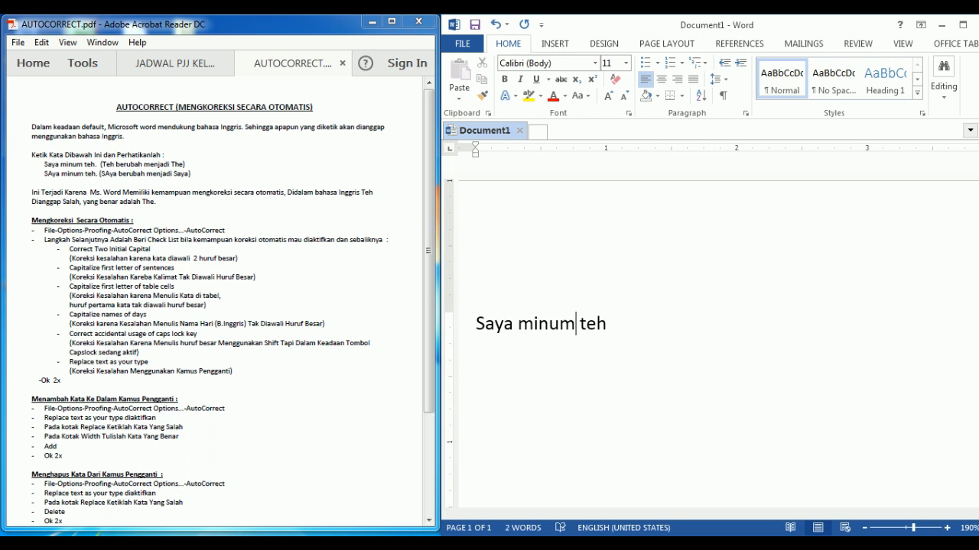
{"action": "key", "text": "Right"}
{"action": "key", "text": "Right"}
{"action": "key", "text": "Right"}
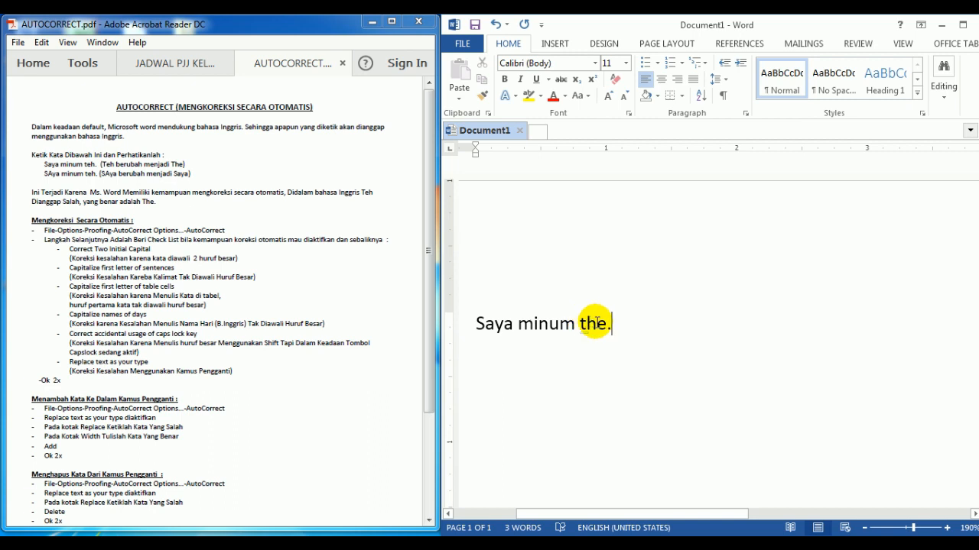
{"action": "left_click_drag", "start_coordinate": [611, 330], "coordinate": [591, 340]}
{"action": "left_click", "coordinate": [624, 325]}
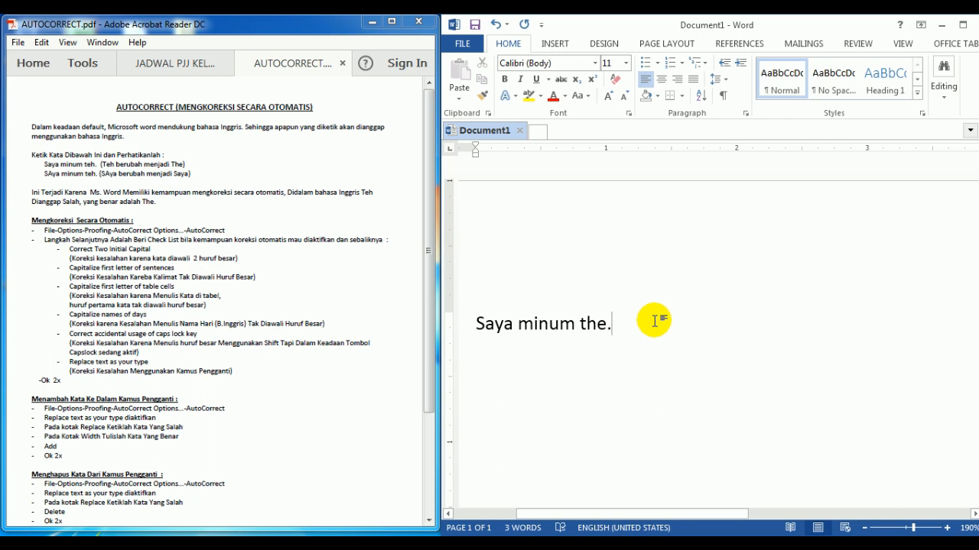
Step: Add "SAya", with its first two letters capitalized, in a new paragraph below the first sentence
{"action": "key", "text": "Return"}
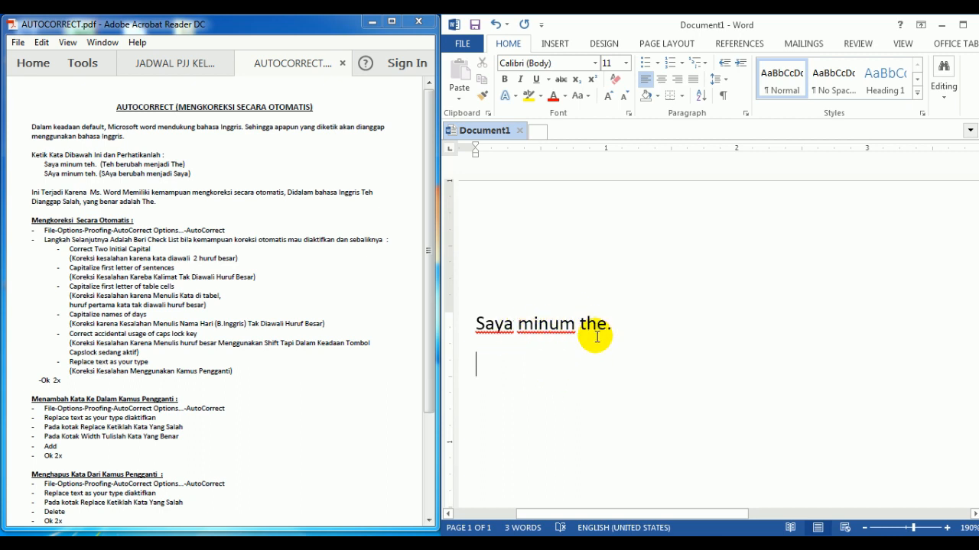
{"action": "mouse_move", "coordinate": [589, 343]}
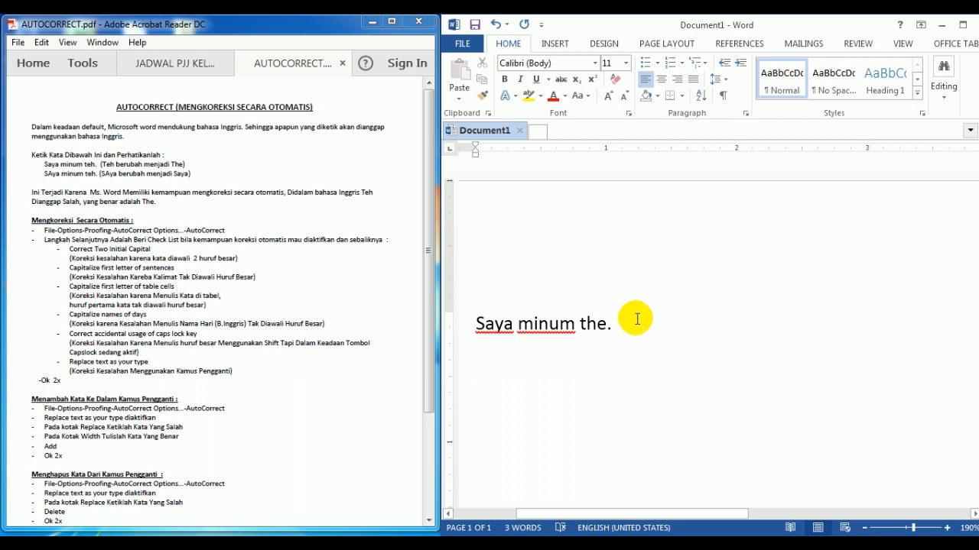
{"action": "key", "text": "Return"}
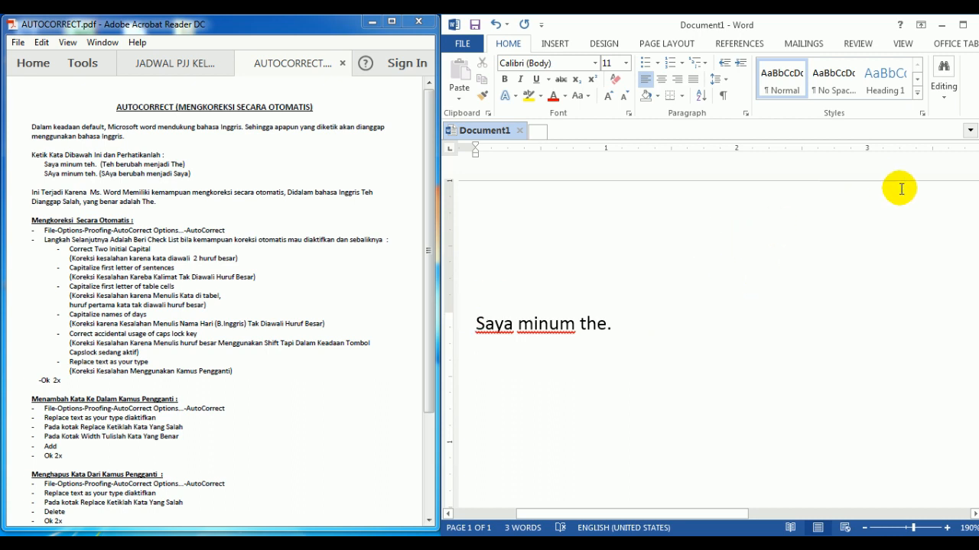
{"action": "type", "text": "SA"}
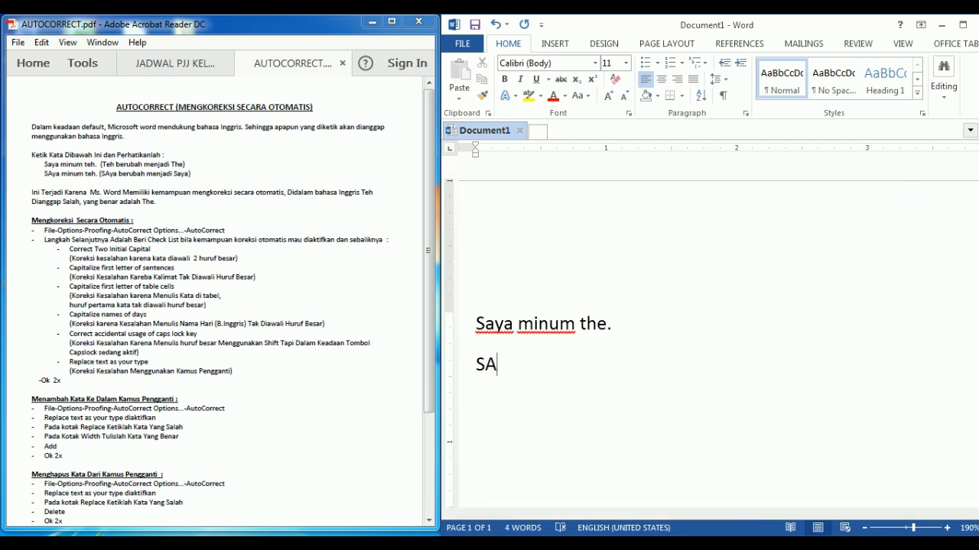
{"action": "type", "text": "ya"}
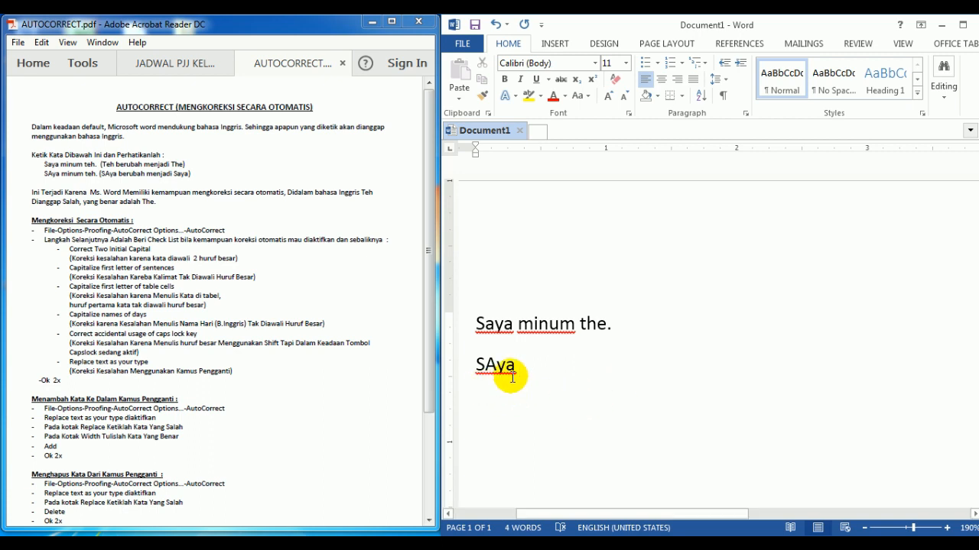
Step: Enter "GOing", with two initial capitals, in a new paragraph below "SAya" and compare the two words
{"action": "key", "text": "Return"}
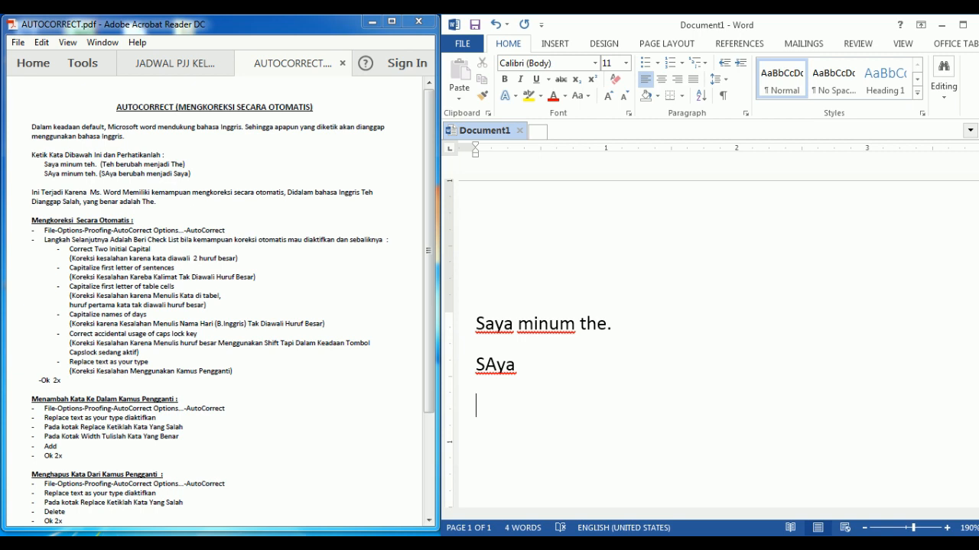
{"action": "type", "text": "GOing"}
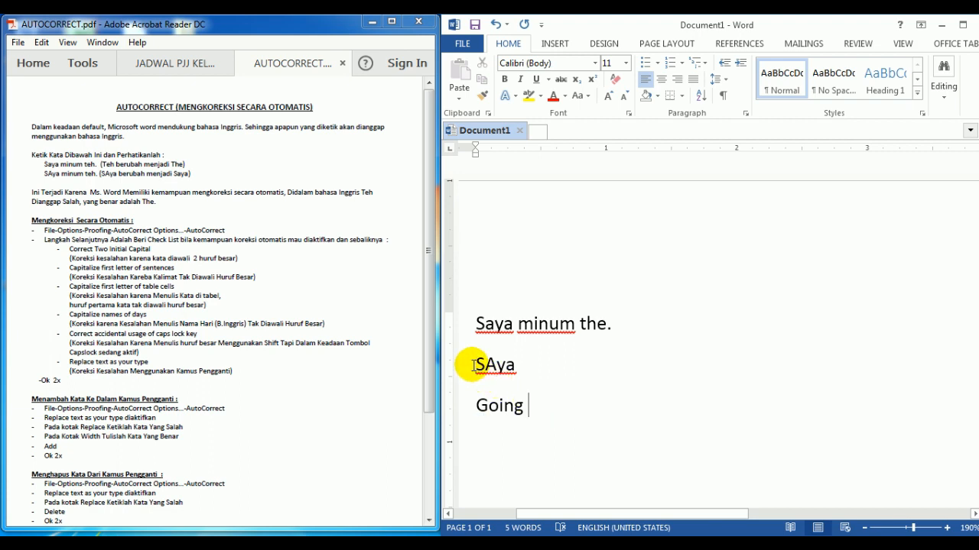
{"action": "left_click_drag", "start_coordinate": [472, 361], "coordinate": [526, 370]}
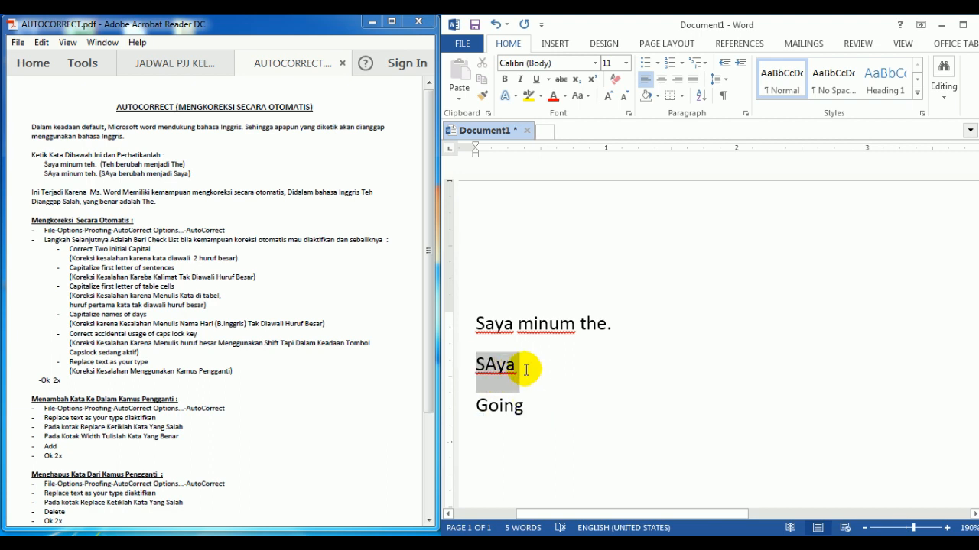
{"action": "left_click", "coordinate": [538, 409]}
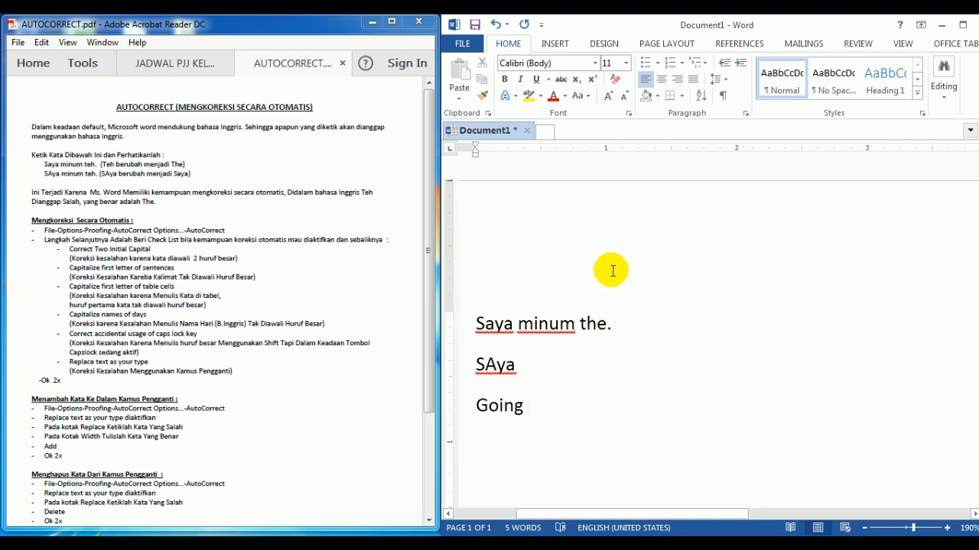
Step: Switch to AUTOCORRECT.pdf in Adobe Acrobat Reader, set its magnification to 100%, and view the "Mengkoreksi Secara Otomatis" section
{"action": "left_click", "coordinate": [224, 293]}
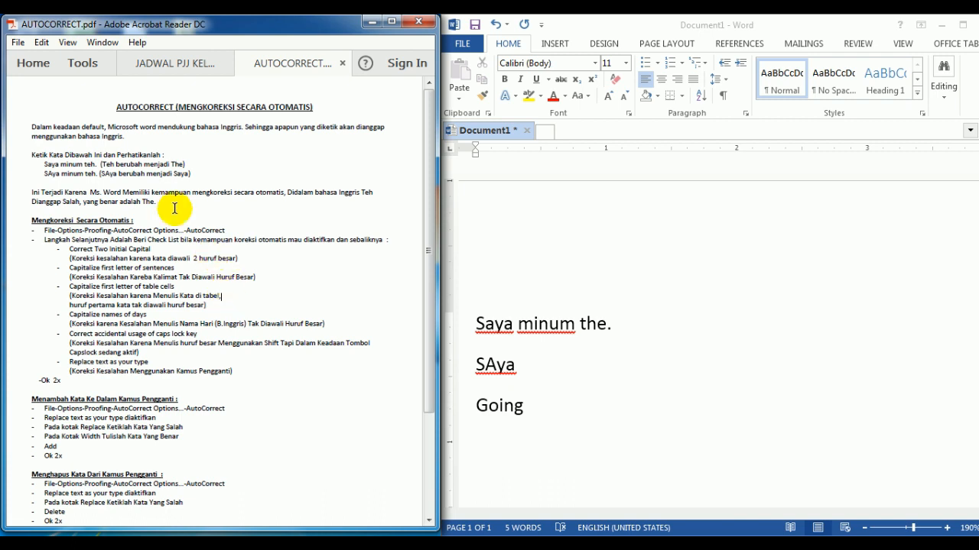
{"action": "left_click", "coordinate": [184, 163]}
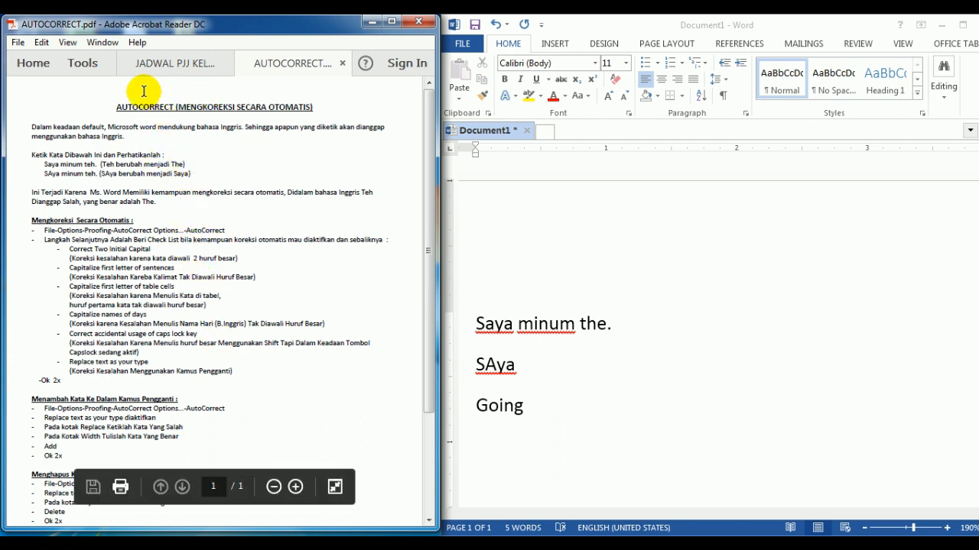
{"action": "left_click", "coordinate": [67, 42]}
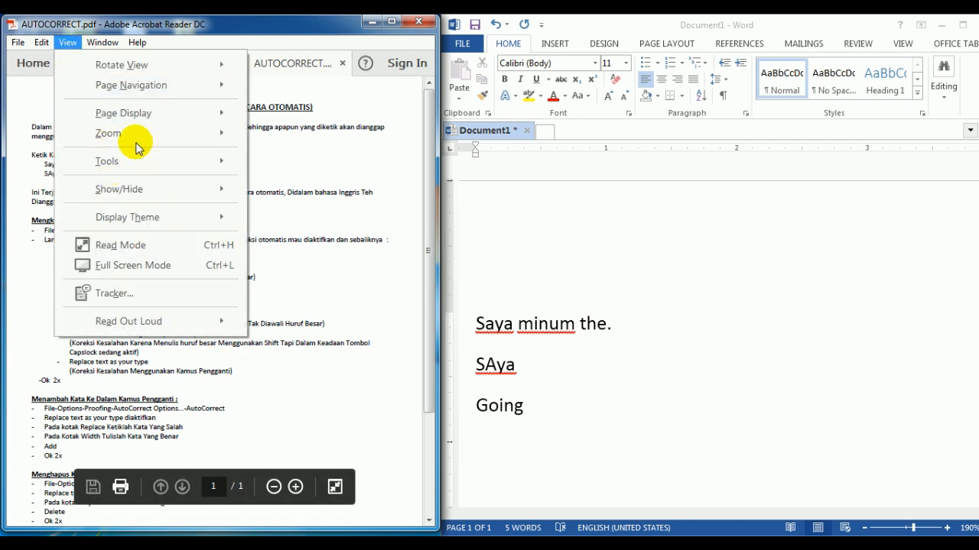
{"action": "mouse_move", "coordinate": [144, 136]}
{"action": "left_click", "coordinate": [295, 138]}
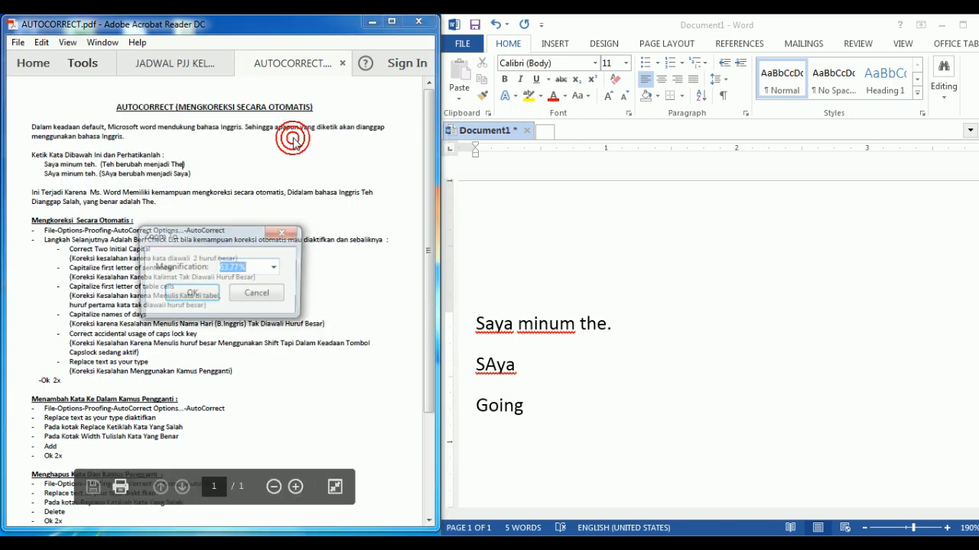
{"action": "type", "text": "100"}
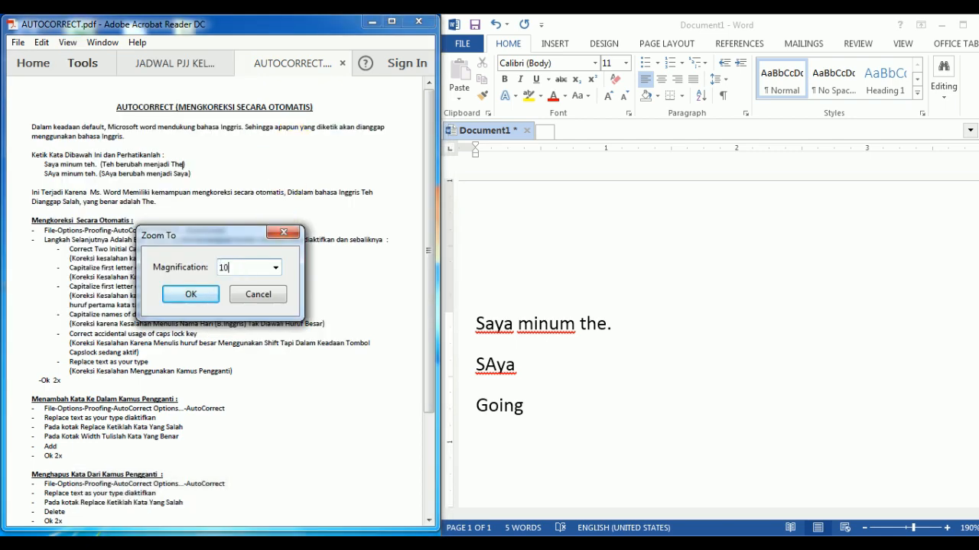
{"action": "key", "text": "Return"}
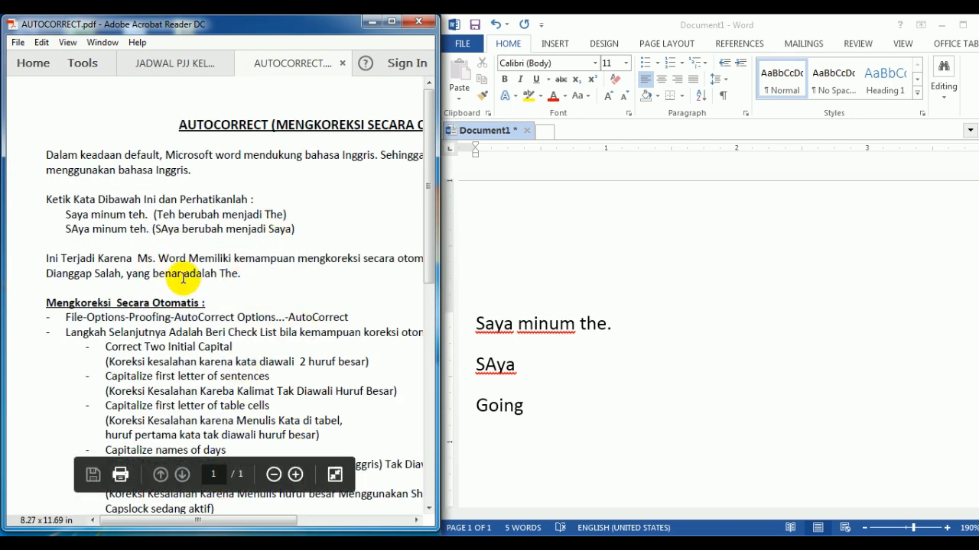
{"action": "left_click_drag", "start_coordinate": [433, 244], "coordinate": [430, 289]}
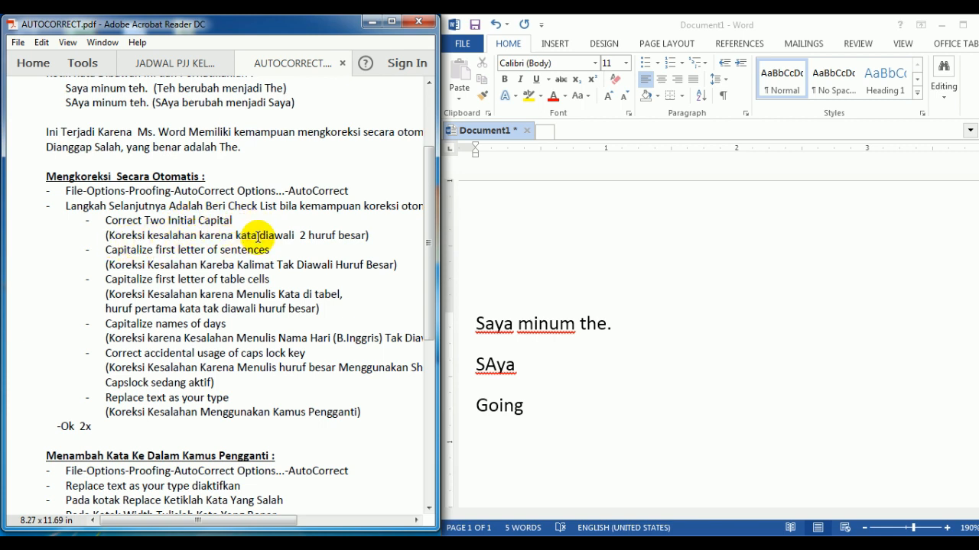
Step: Return to the Word document, end "Going" with a period, and write "I am going to school." on the line below
{"action": "left_click", "coordinate": [539, 410]}
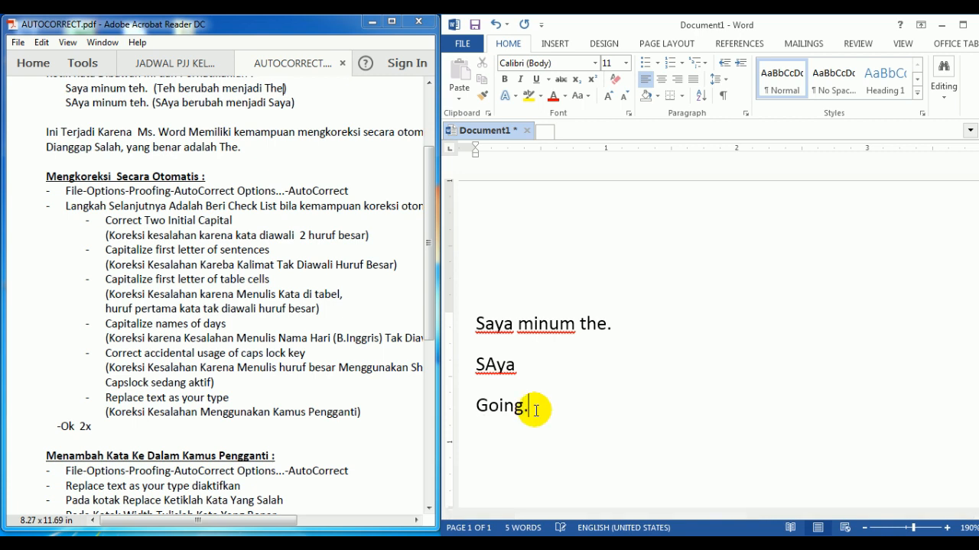
{"action": "key", "text": "Return"}
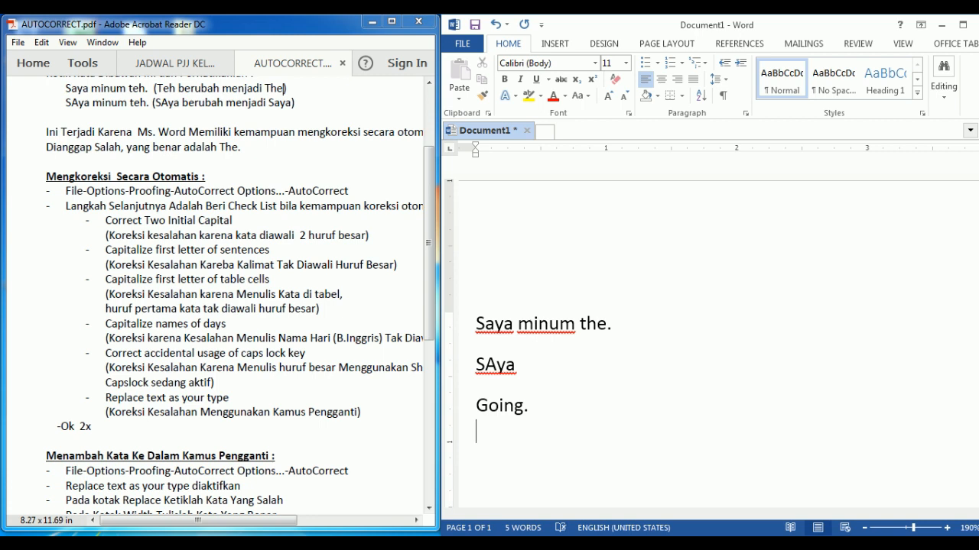
{"action": "type", "text": "I am goo"}
{"action": "key", "text": "BackSpace"}
{"action": "type", "text": "ing t"}
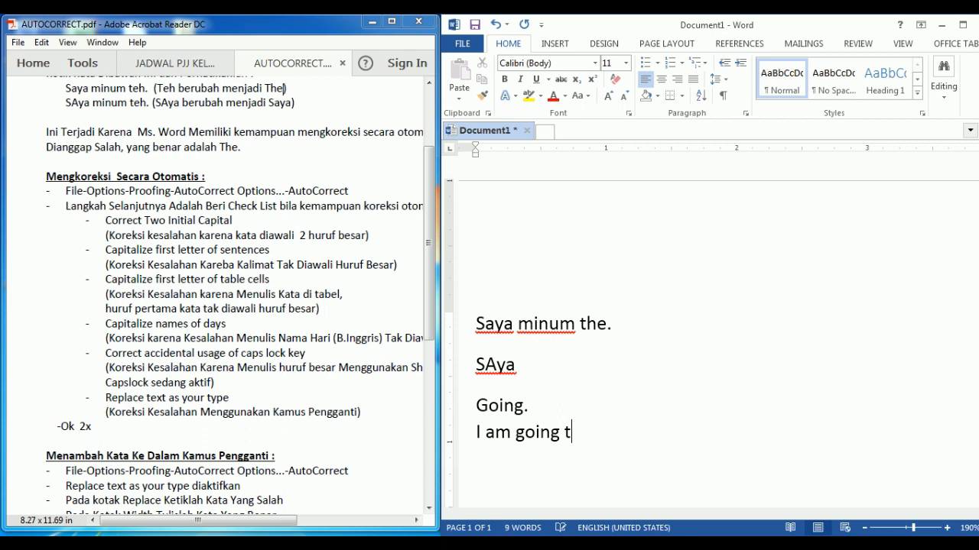
{"action": "type", "text": "o school"}
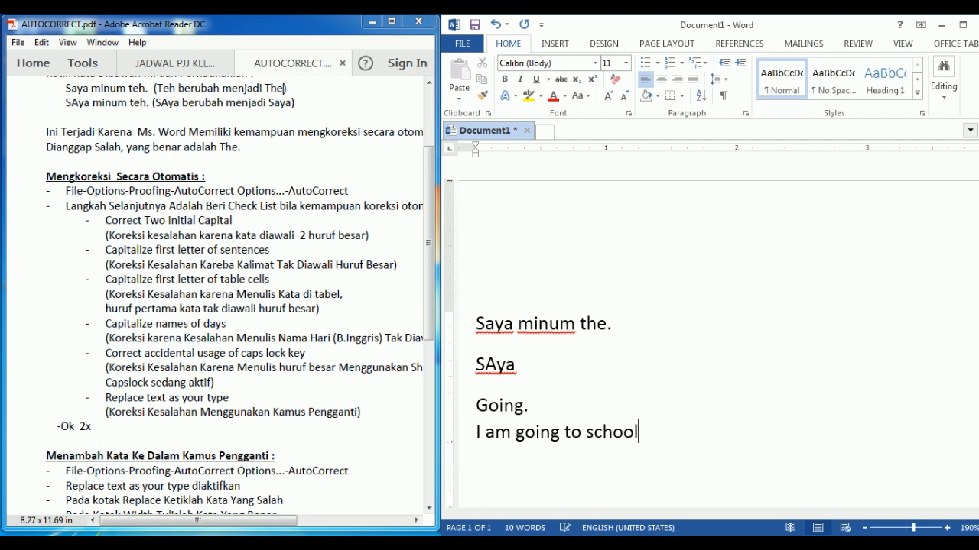
{"action": "type", "text": "."}
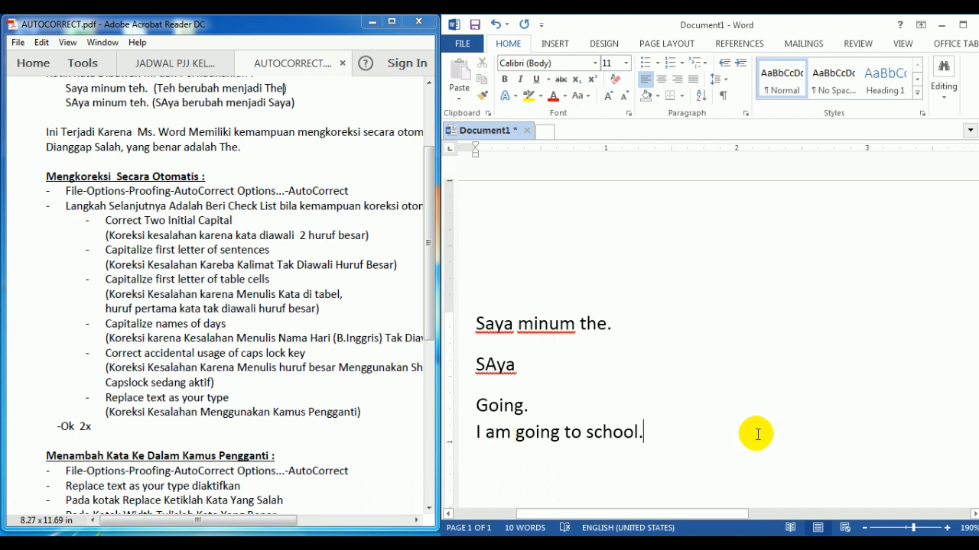
Step: Enter "i am goingto school." in a new paragraph, starting the sentence with a lowercase letter
{"action": "key", "text": "Return"}
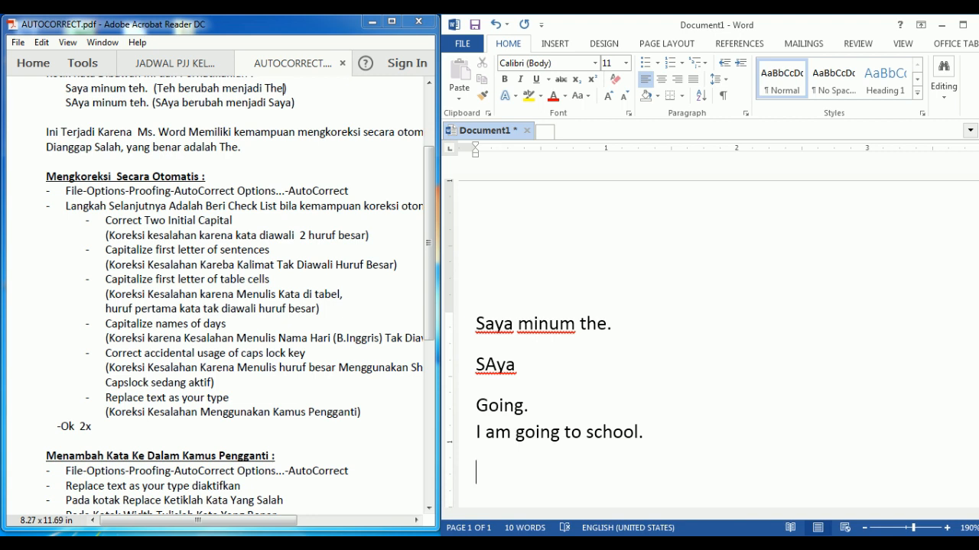
{"action": "type", "text": "i"}
{"action": "type", "text": " am "}
{"action": "type", "text": "goin"}
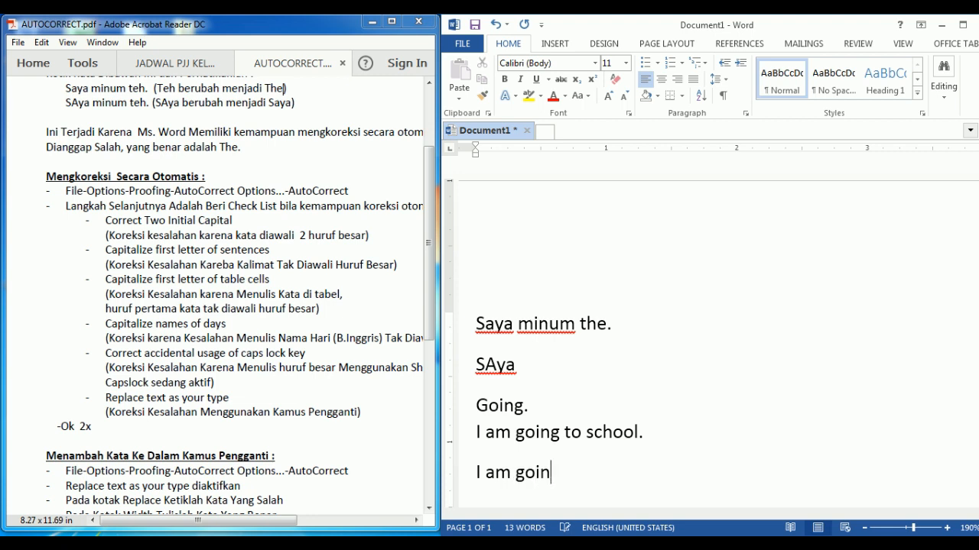
{"action": "type", "text": "gto schh"}
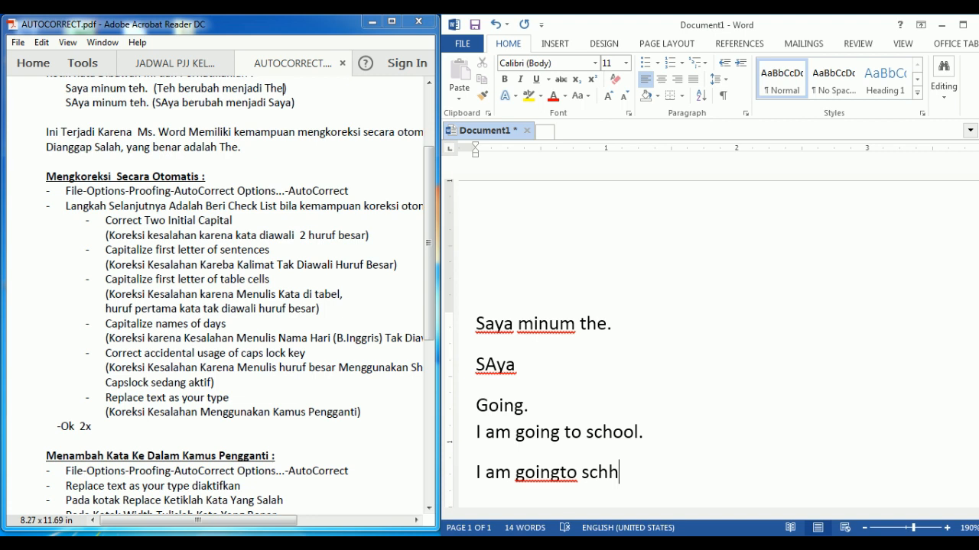
{"action": "key", "text": "BackSpace"}
{"action": "type", "text": "ool."}
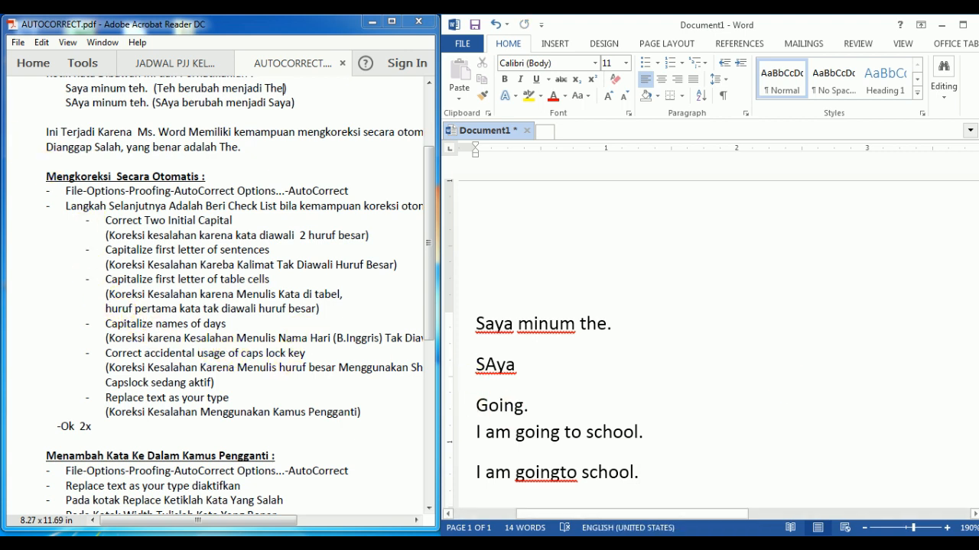
Step: Enter "To day is monday." in a new paragraph, with the day name in lowercase
{"action": "key", "text": "Return"}
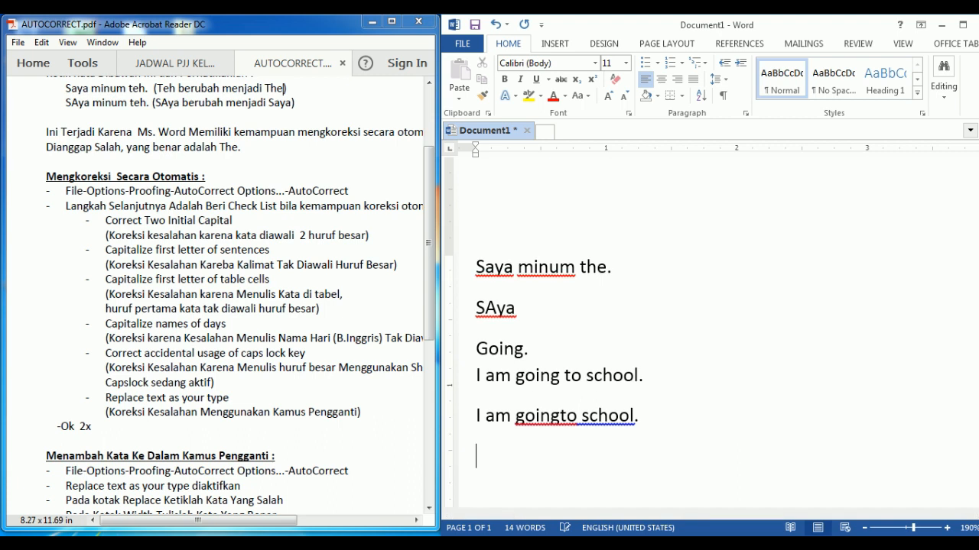
{"action": "type", "text": "To daya"}
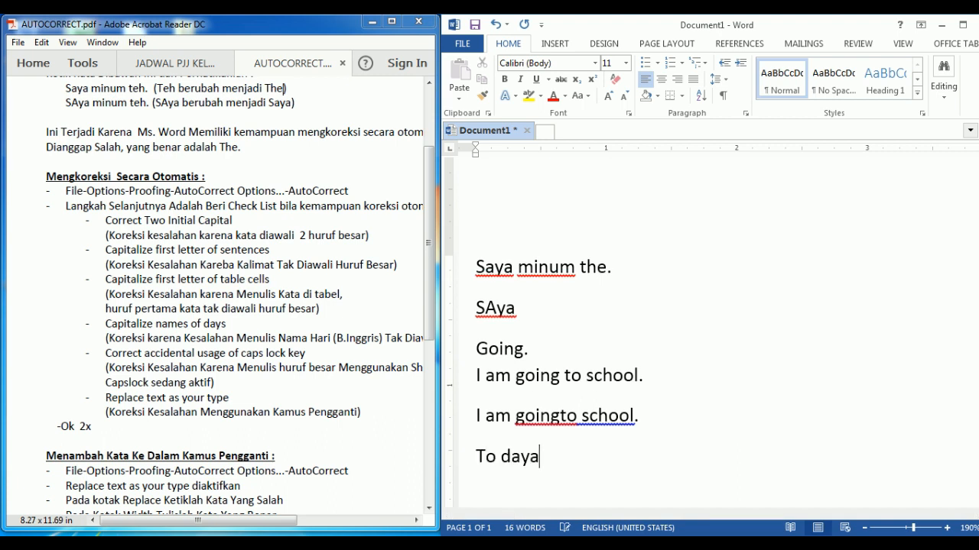
{"action": "key", "text": "BackSpace"}
{"action": "type", "text": "is monday"}
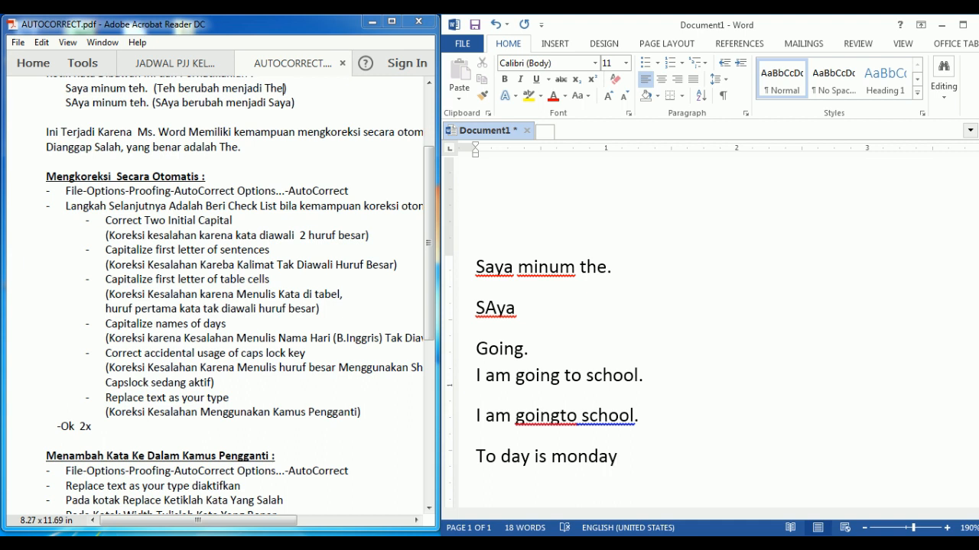
{"action": "type", "text": "."}
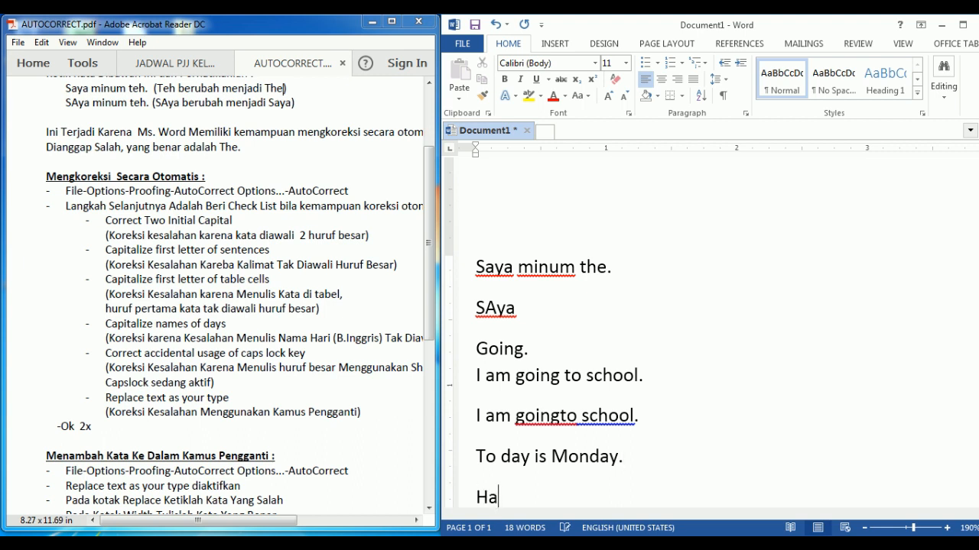
Step: Enter "hari ini hari senin." in a new paragraph, with the day name in lowercase, and start another paragraph below
{"action": "type", "text": "ha"}
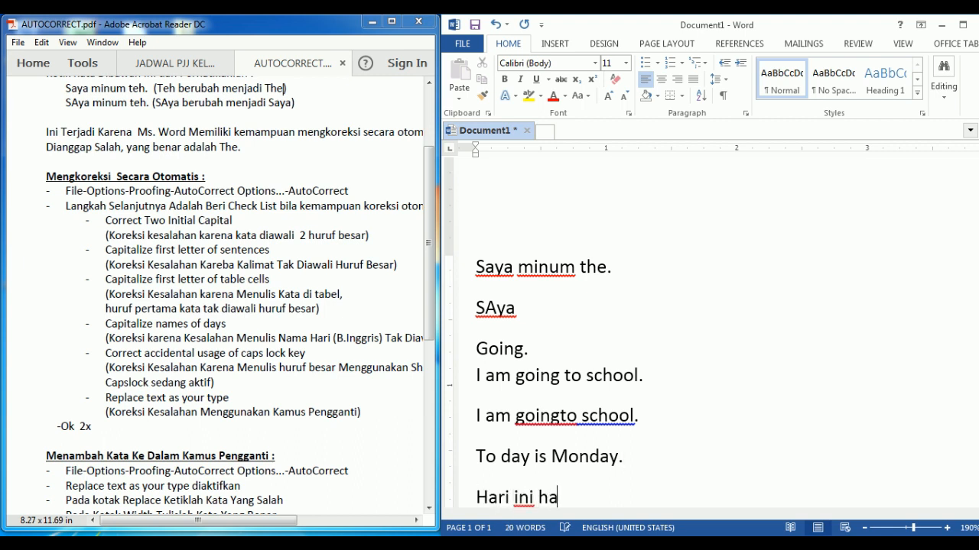
{"action": "type", "text": "ri senin."}
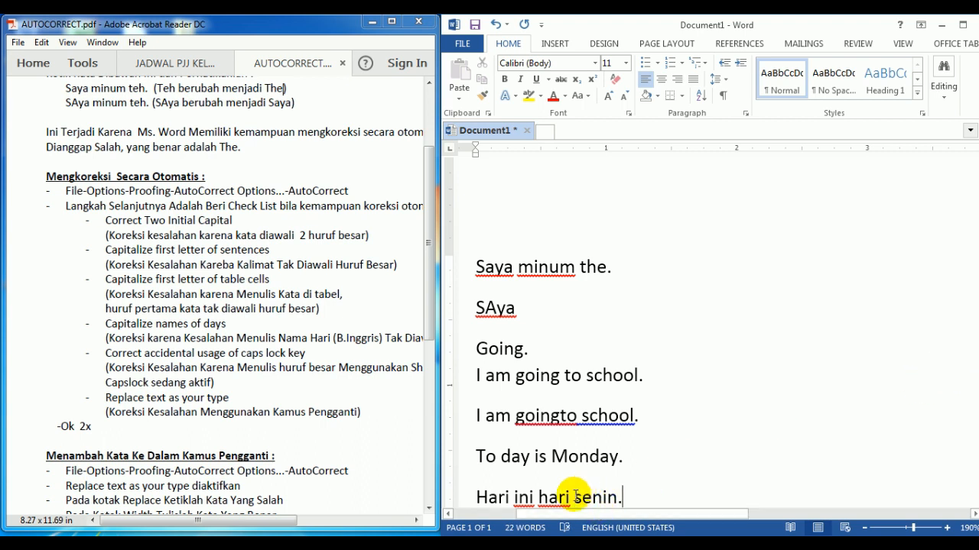
{"action": "scroll", "coordinate": [627, 391], "scroll_direction": "down", "scroll_amount": 2}
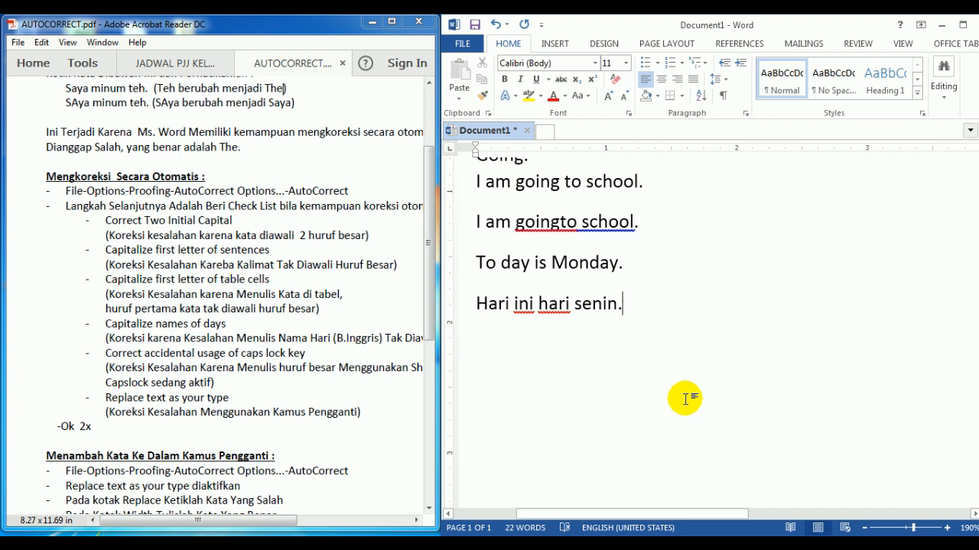
{"action": "key", "text": "Return"}
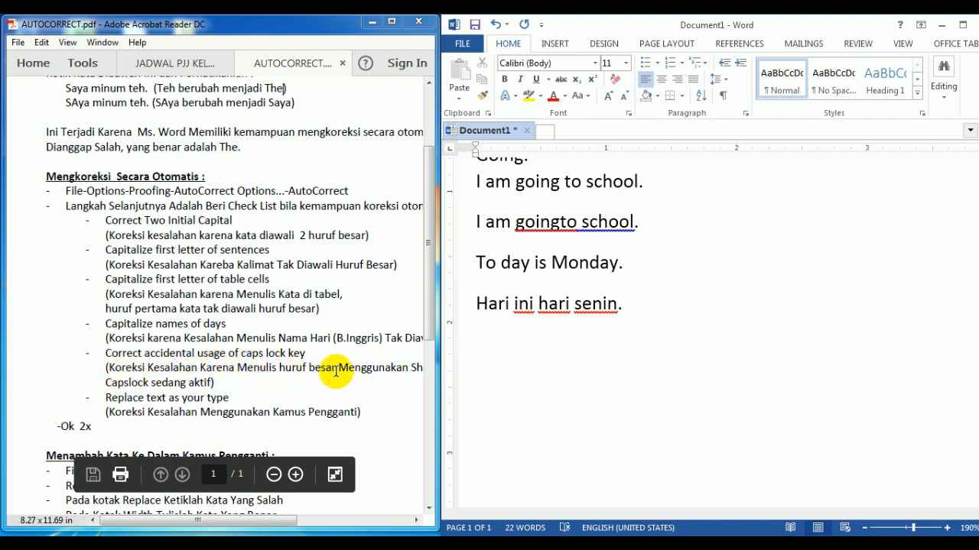
Step: Switch to AUTOCORRECT.pdf and examine the full width of the explanations for "Capitalize names of days" and "Correct accidental usage of caps lock key"
{"action": "left_click", "coordinate": [416, 521]}
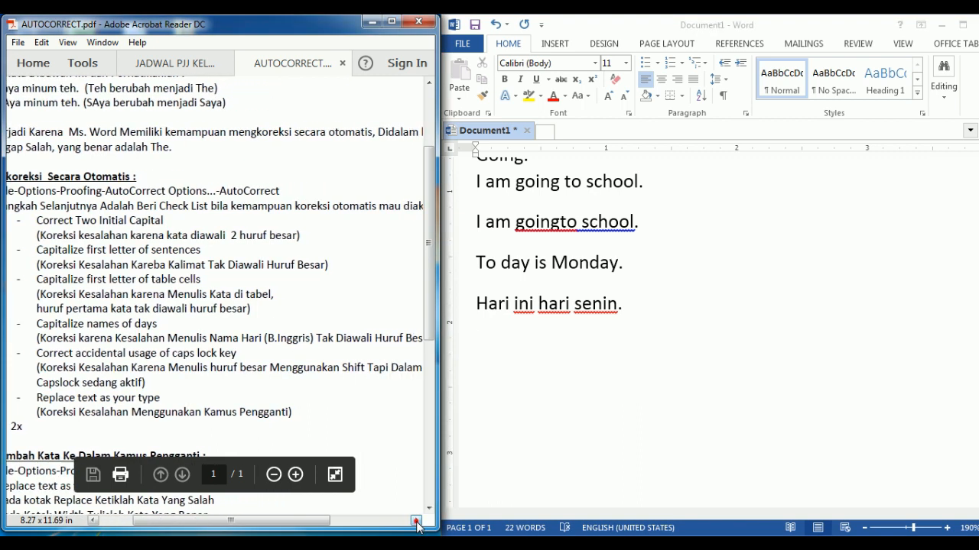
{"action": "left_click", "coordinate": [416, 521]}
{"action": "left_click", "coordinate": [415, 521]}
{"action": "left_click", "coordinate": [416, 520]}
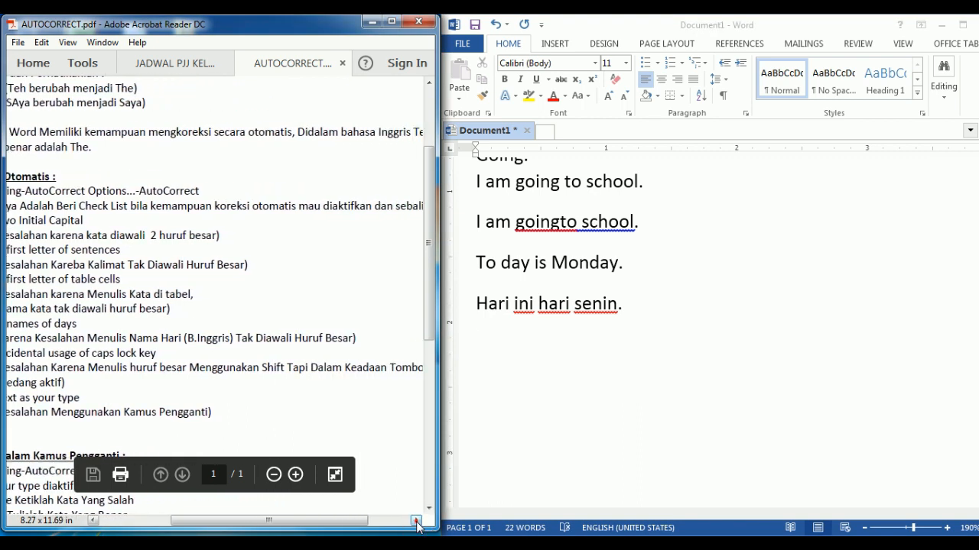
{"action": "left_click", "coordinate": [416, 521]}
{"action": "left_click", "coordinate": [416, 521]}
{"action": "left_click_drag", "start_coordinate": [328, 522], "coordinate": [201, 520]}
Step: Return to the Word document and enter "Hari" in the paragraph below "Hari ini hari senin."
{"action": "left_click", "coordinate": [513, 425]}
{"action": "left_click", "coordinate": [552, 391]}
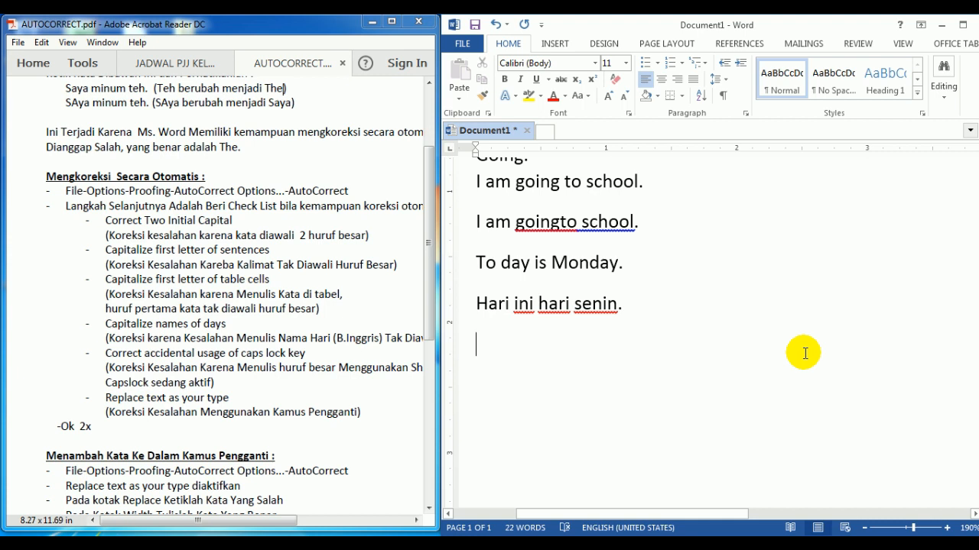
{"action": "type", "text": "h"}
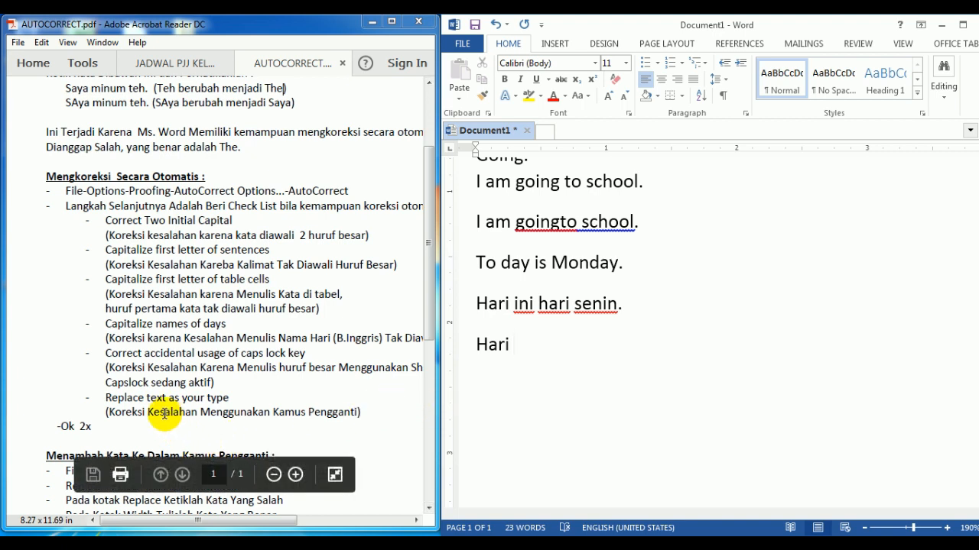
Step: Delete all the text in the Word document
{"action": "left_click", "coordinate": [261, 357]}
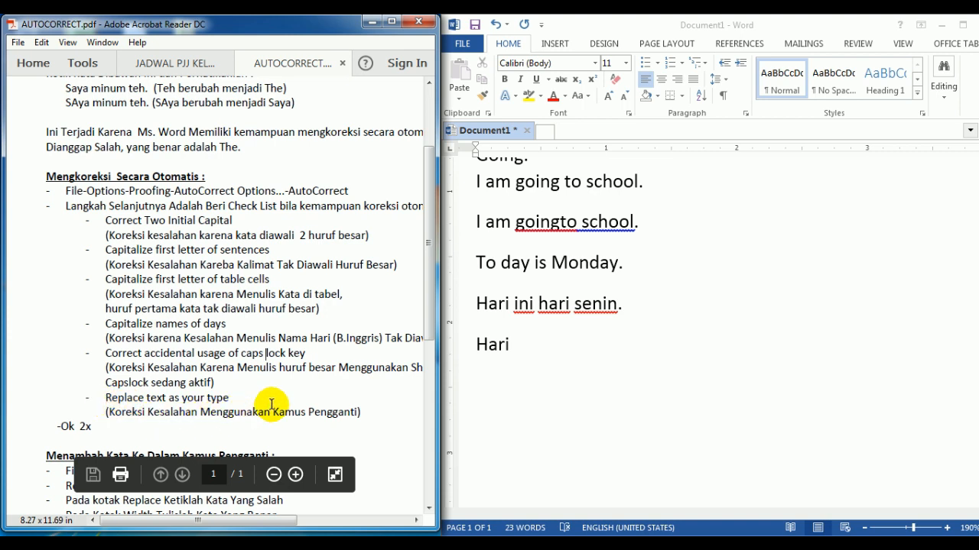
{"action": "scroll", "coordinate": [573, 309], "scroll_direction": "up", "scroll_amount": 4}
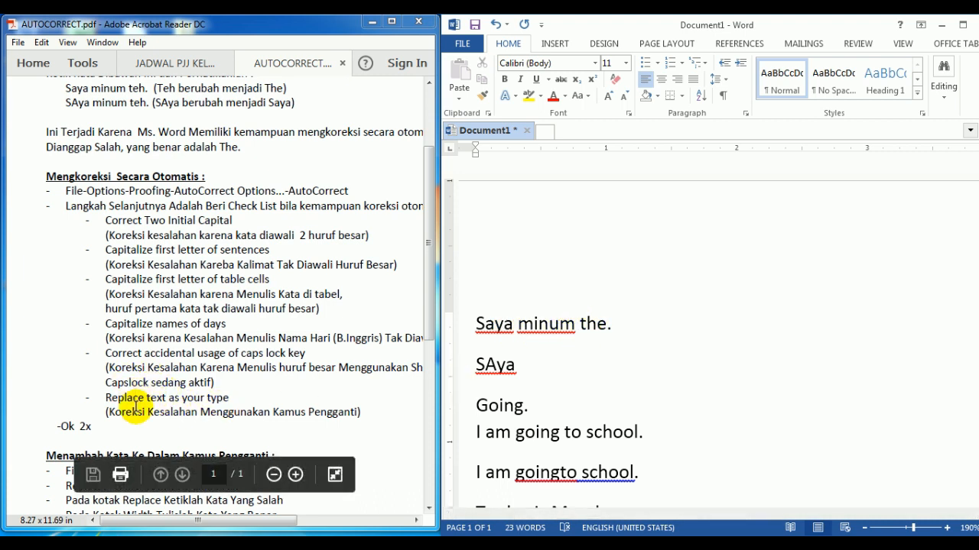
{"action": "left_click", "coordinate": [530, 339]}
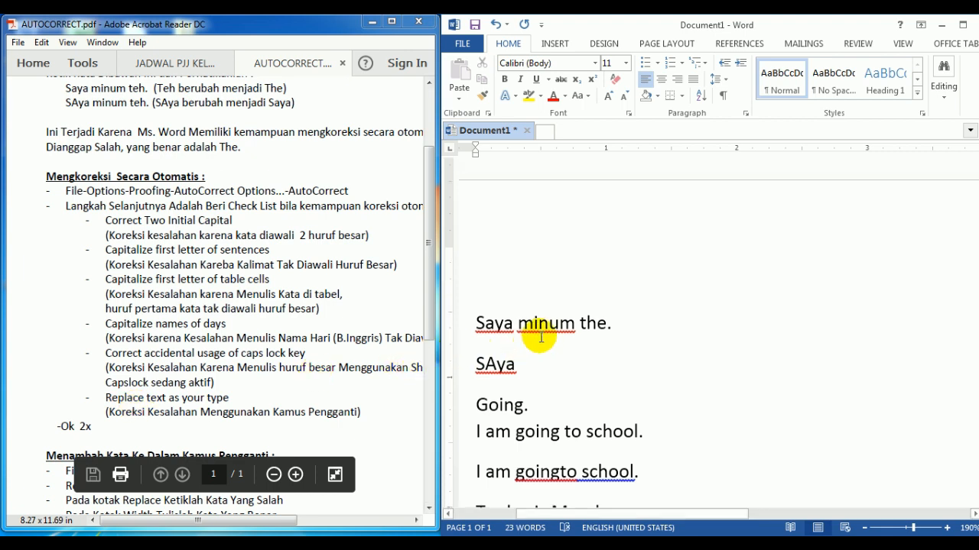
{"action": "scroll", "coordinate": [535, 339], "scroll_direction": "down", "scroll_amount": 3}
{"action": "scroll", "coordinate": [535, 343], "scroll_direction": "up", "scroll_amount": 1}
{"action": "scroll", "coordinate": [535, 331], "scroll_direction": "down", "scroll_amount": 2}
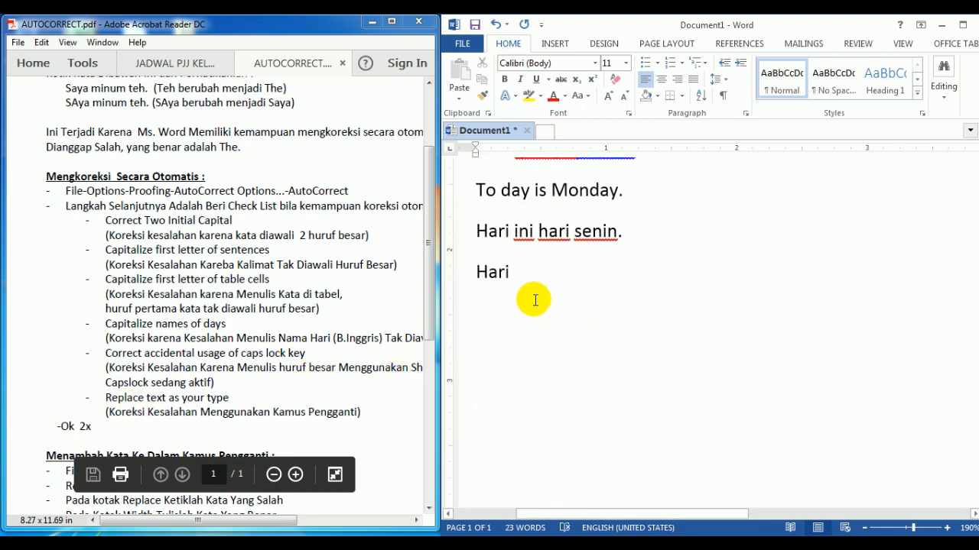
{"action": "key", "text": "ctrl+a"}
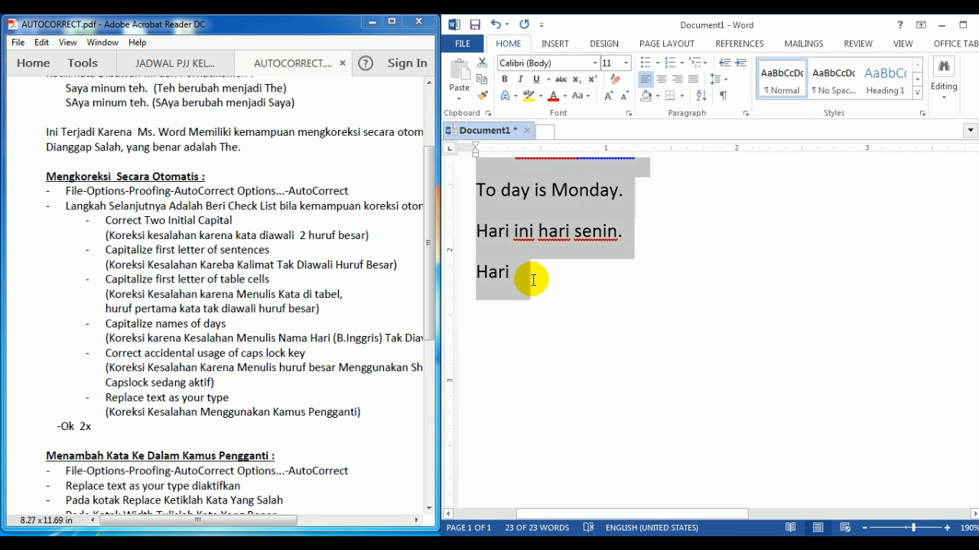
{"action": "key", "text": "Delete"}
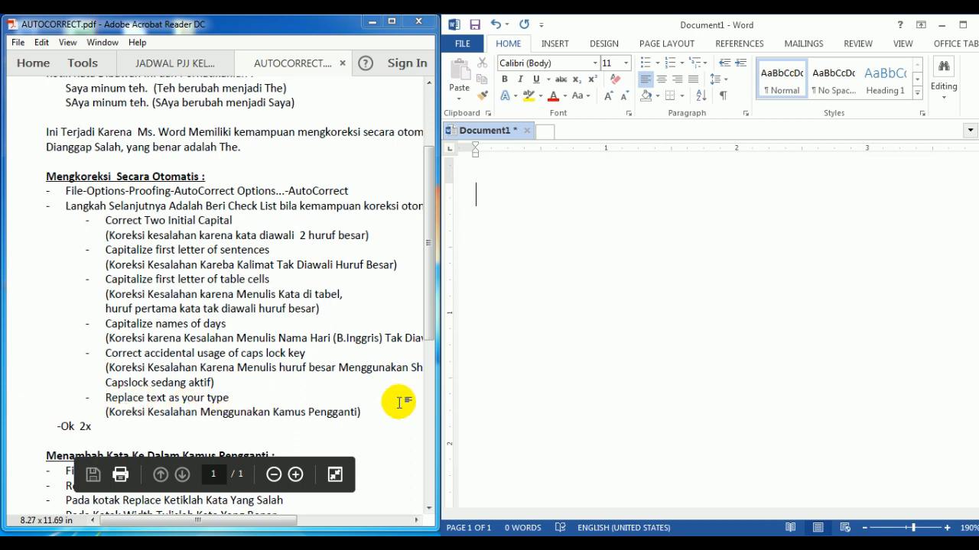
Step: Enter the test sentences "Saya minum teh." and "Saya bisa mandi." as separate paragraphs, and start a new paragraph below
{"action": "type", "text": "Saya"}
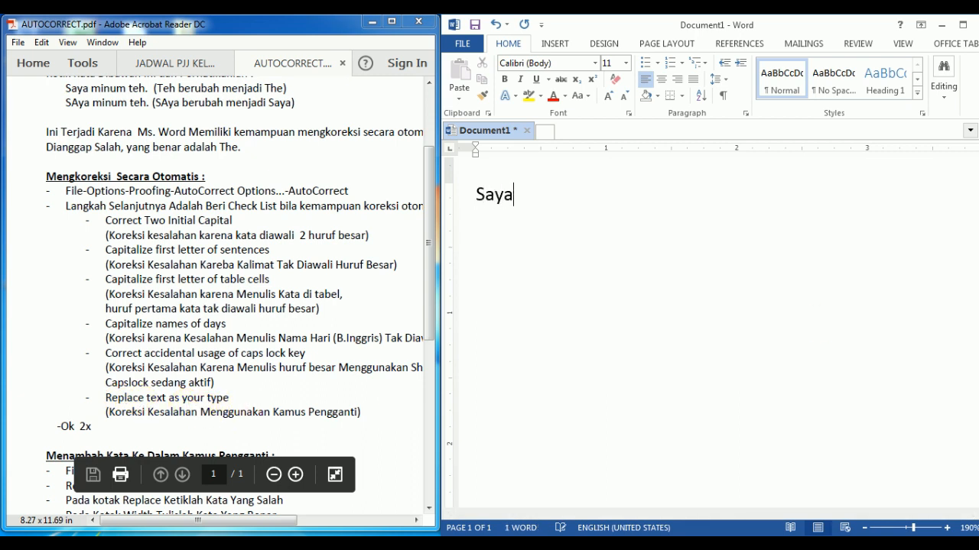
{"action": "type", "text": " minum te"}
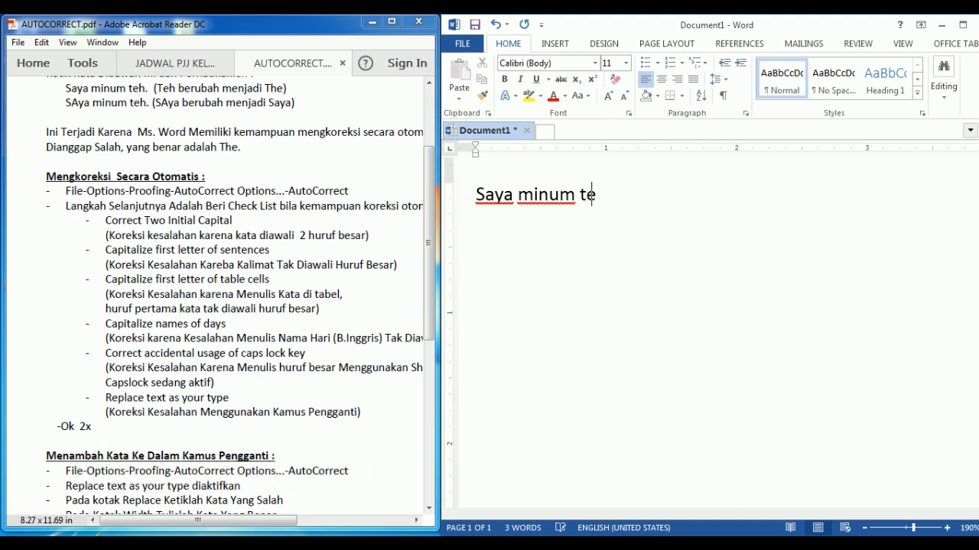
{"action": "type", "text": "h."}
{"action": "key", "text": "Return"}
{"action": "type", "text": "Saya "}
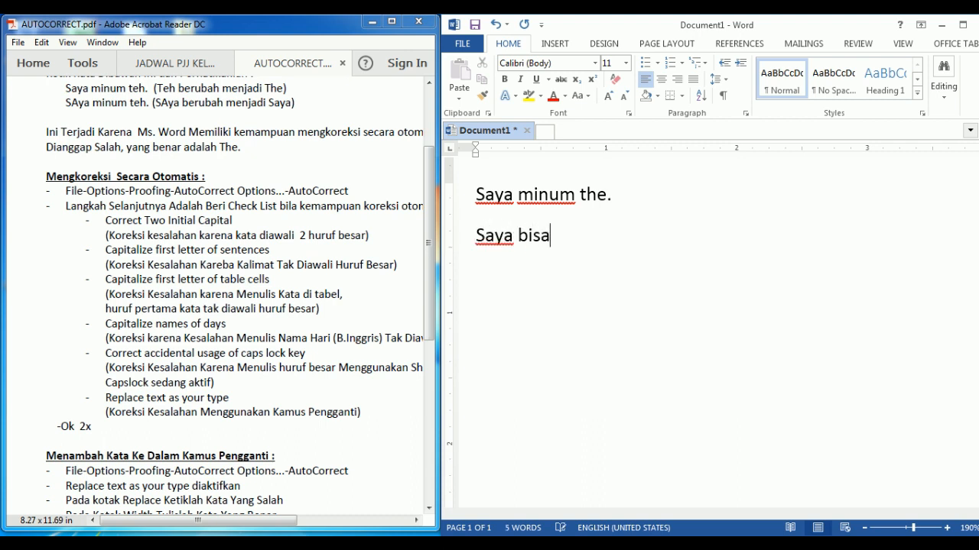
{"action": "type", "text": "bisa "}
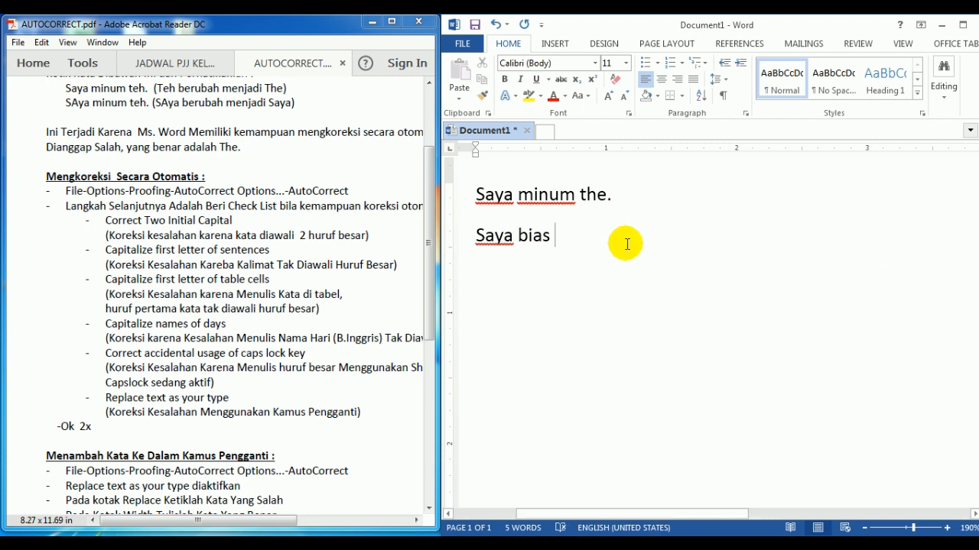
{"action": "type", "text": "mandi"}
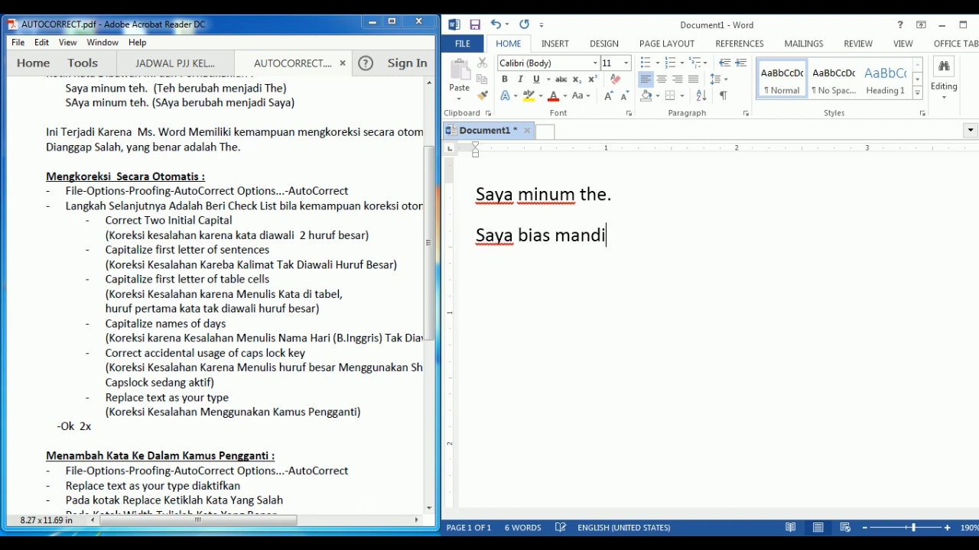
{"action": "type", "text": "."}
{"action": "key", "text": "Return"}
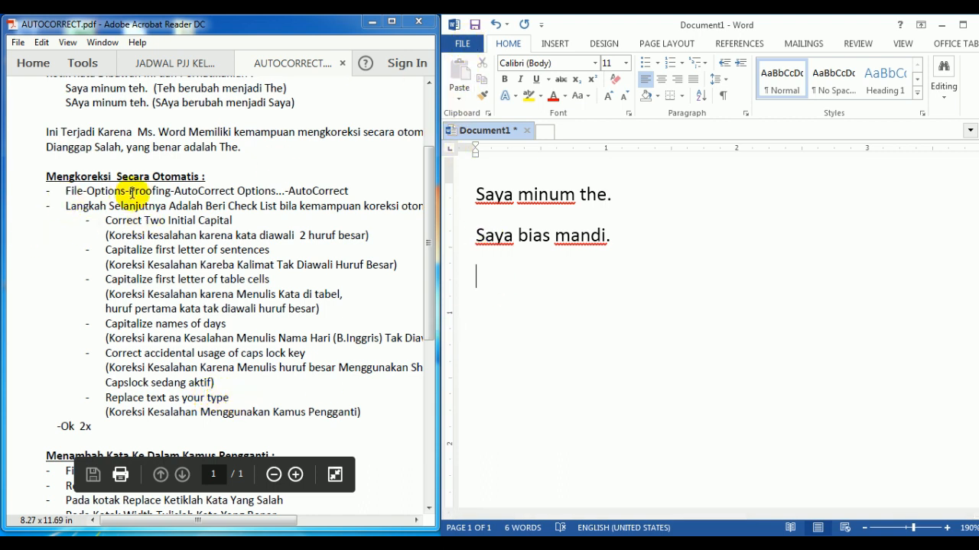
Step: Turn off "Replace text as you type" in Word's AutoCorrect options and apply the change
{"action": "left_click", "coordinate": [462, 44]}
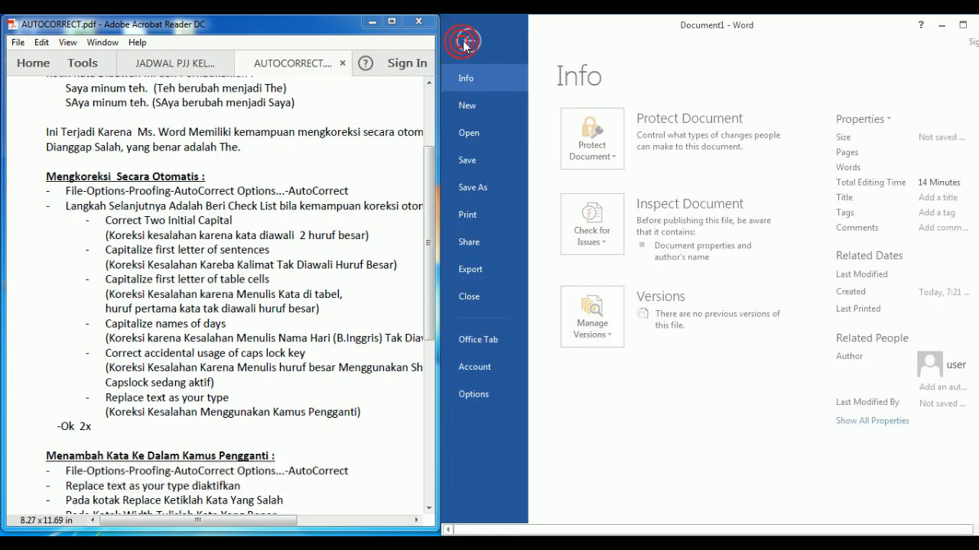
{"action": "left_click", "coordinate": [471, 396]}
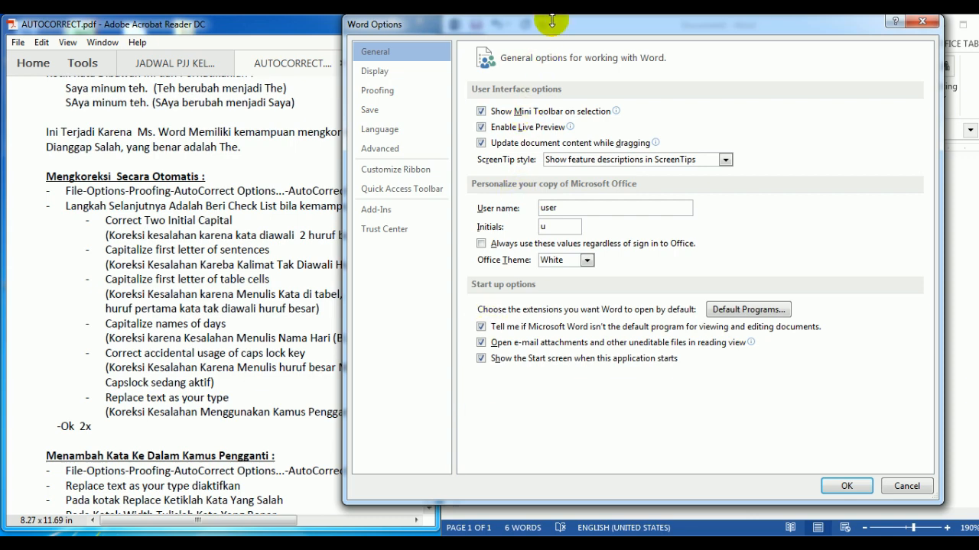
{"action": "left_click_drag", "start_coordinate": [625, 26], "coordinate": [674, 55]}
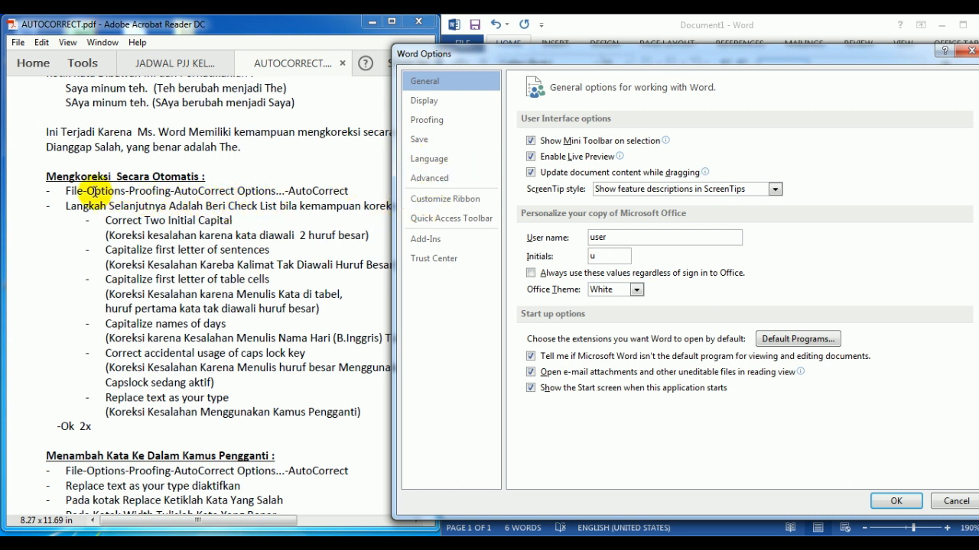
{"action": "left_click", "coordinate": [428, 120]}
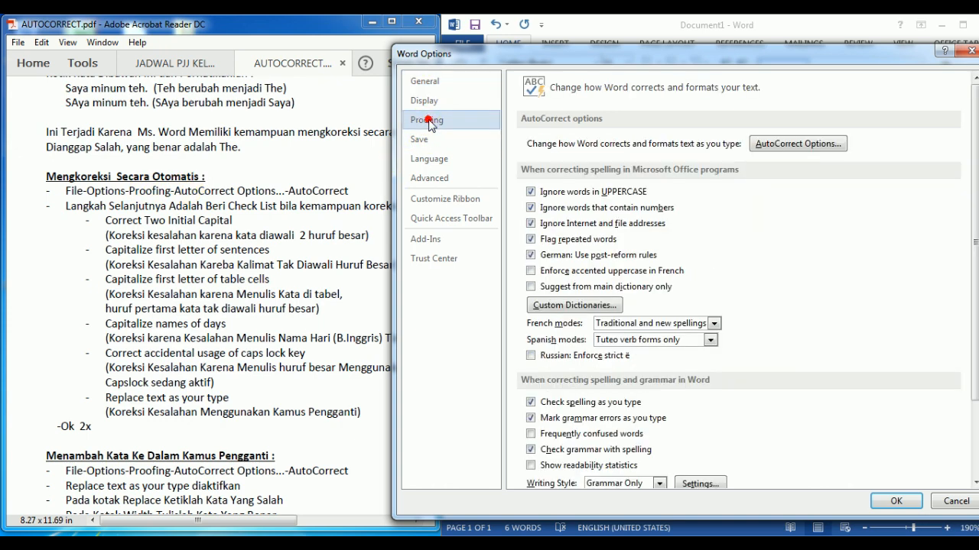
{"action": "left_click", "coordinate": [806, 145]}
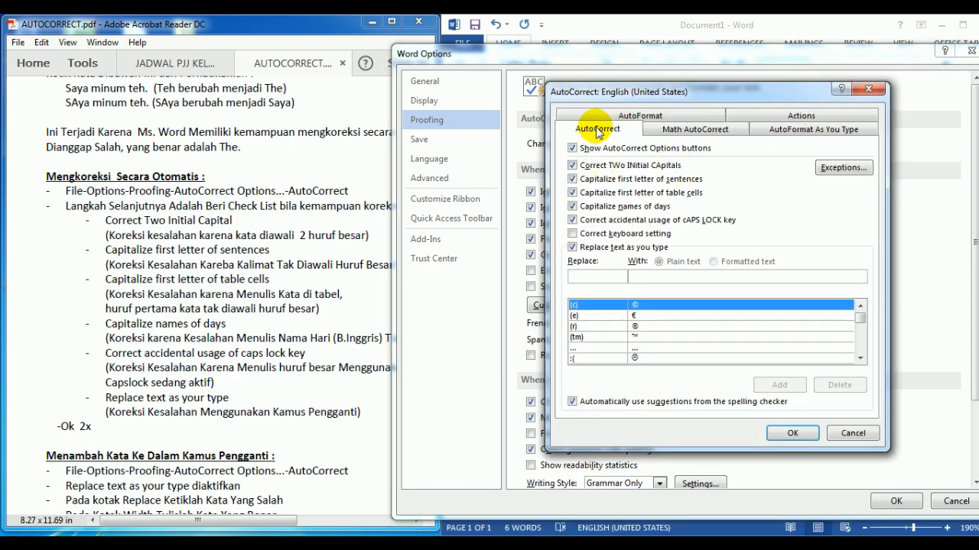
{"action": "left_click", "coordinate": [605, 128]}
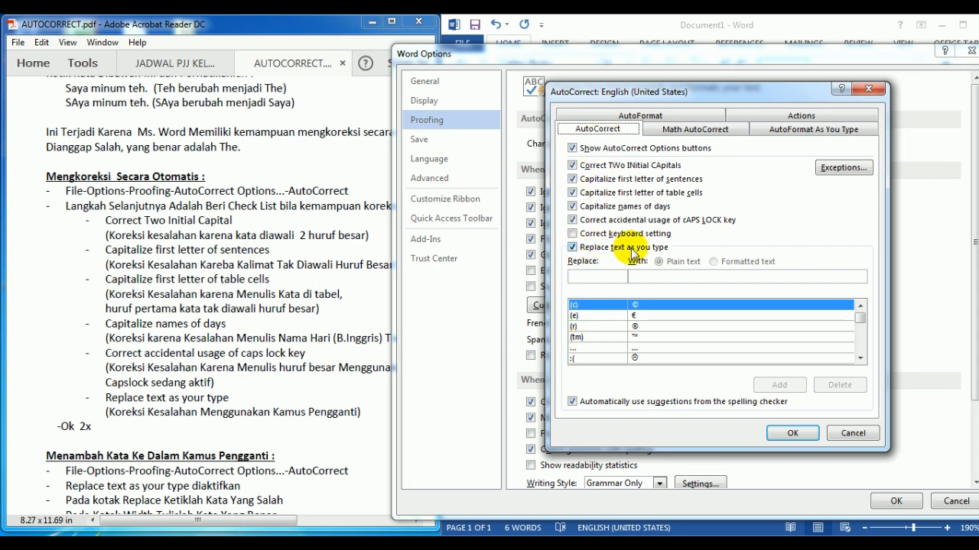
{"action": "left_click", "coordinate": [572, 250]}
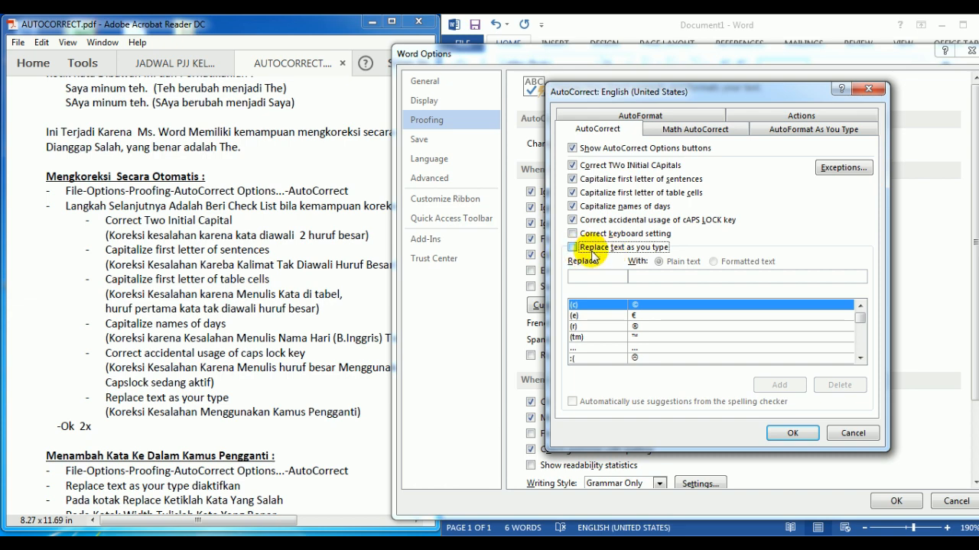
{"action": "left_click", "coordinate": [788, 434]}
{"action": "left_click", "coordinate": [887, 501]}
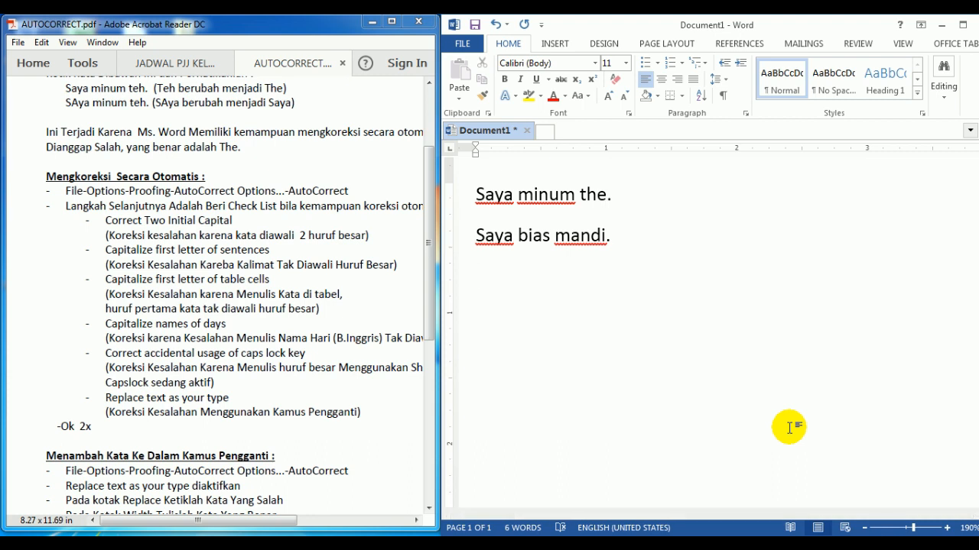
Step: Enter "Saya minum teh." and "Saya bisa mandi." again as two more paragraphs below "Saya bias mandi."
{"action": "type", "text": "Saya "}
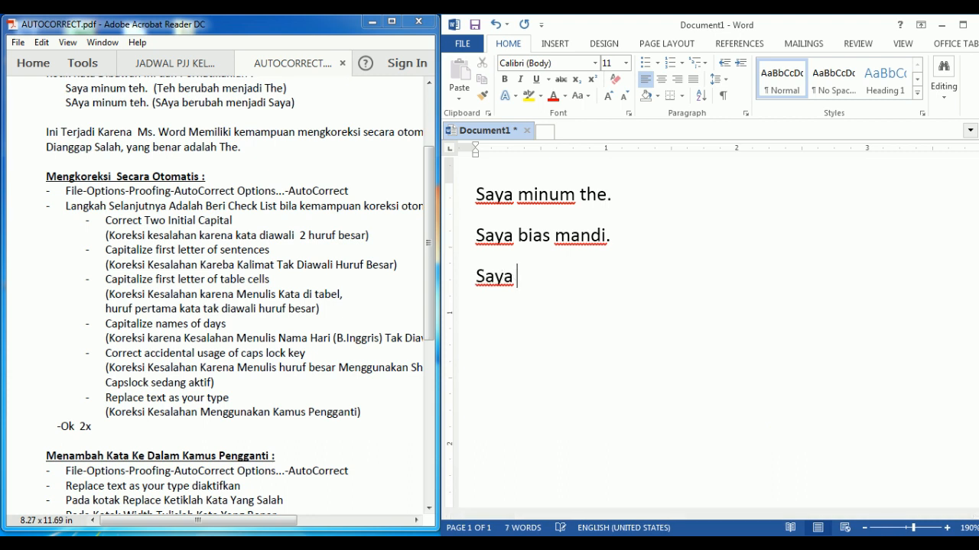
{"action": "type", "text": "minum "}
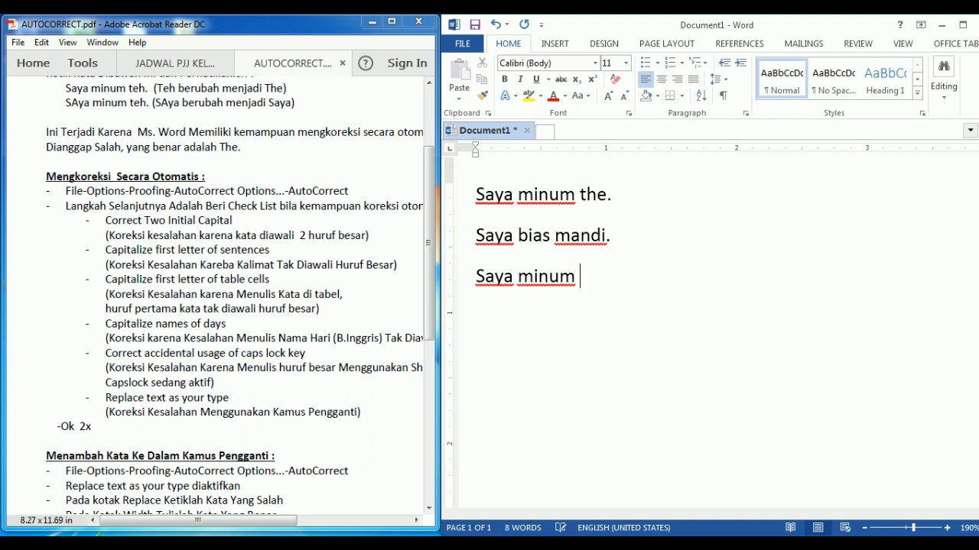
{"action": "type", "text": "teh."}
{"action": "key", "text": "Return"}
{"action": "type", "text": "Saya bis"}
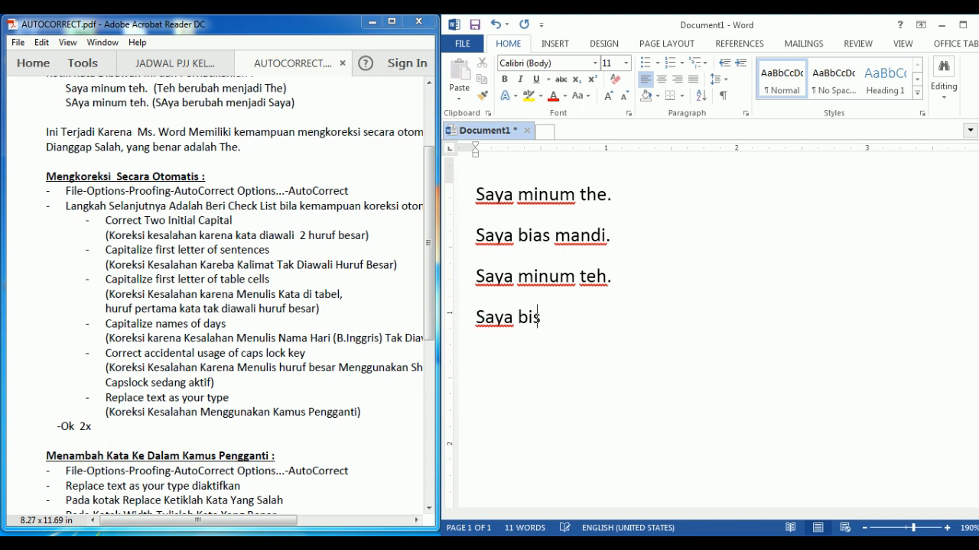
{"action": "type", "text": "a mandi."}
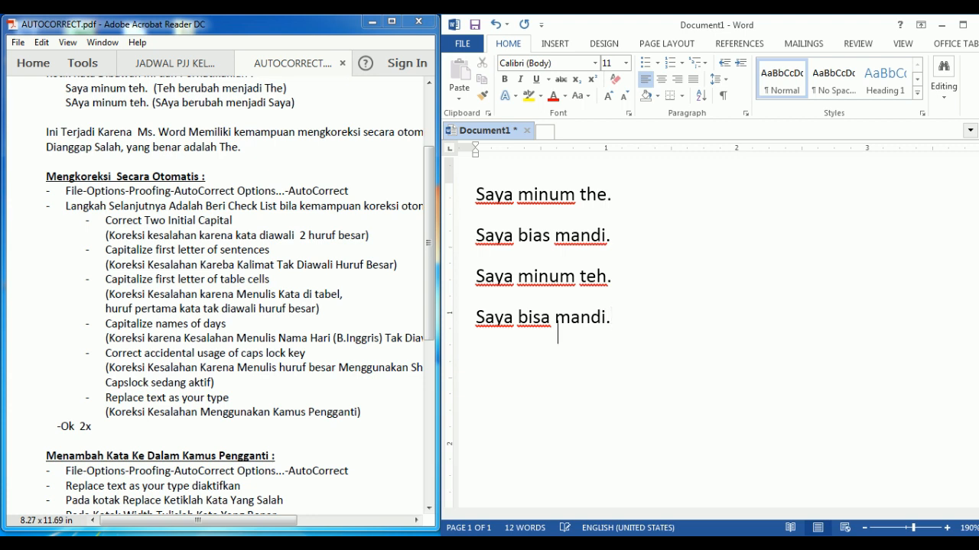
Step: Enter "SMK Strada Daan Mogot - Tangerang - Banten" as a new paragraph below the last "Saya bisa mandi."
{"action": "key", "text": "Return"}
{"action": "type", "text": "SMK "}
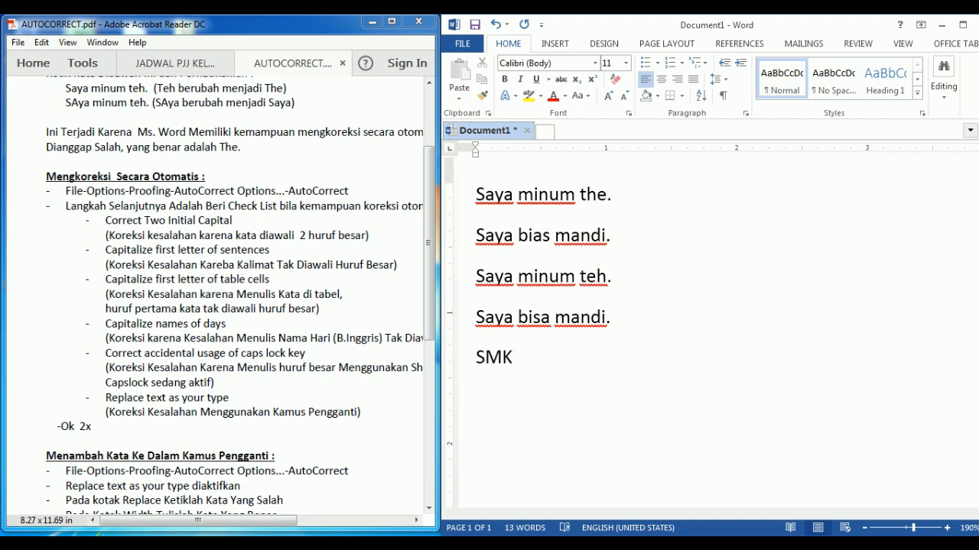
{"action": "type", "text": "Strada Daan M"}
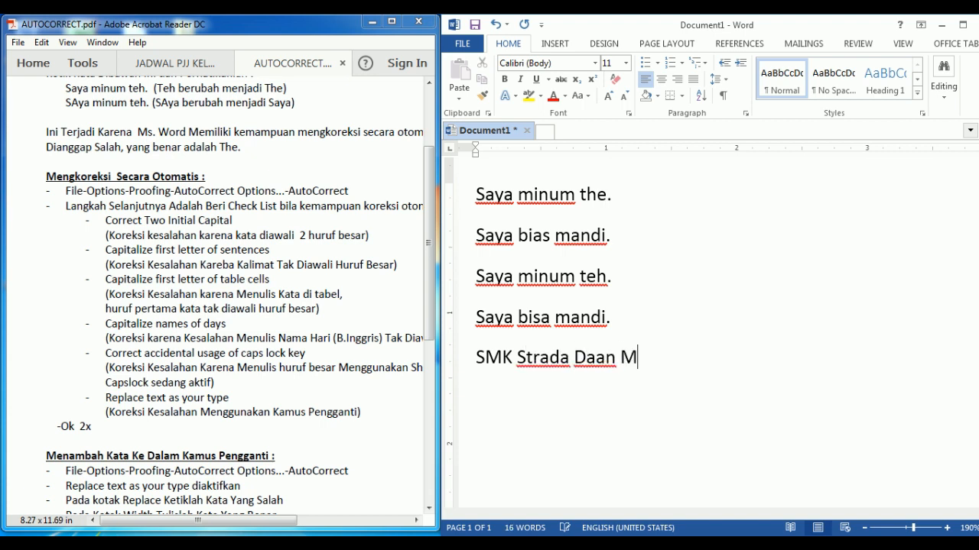
{"action": "type", "text": "ogot - "}
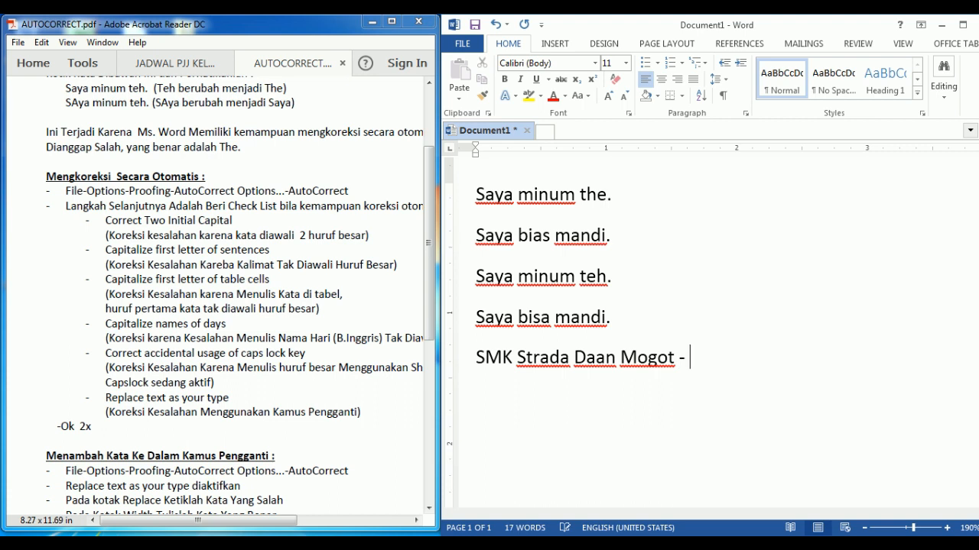
{"action": "type", "text": "Tanger"}
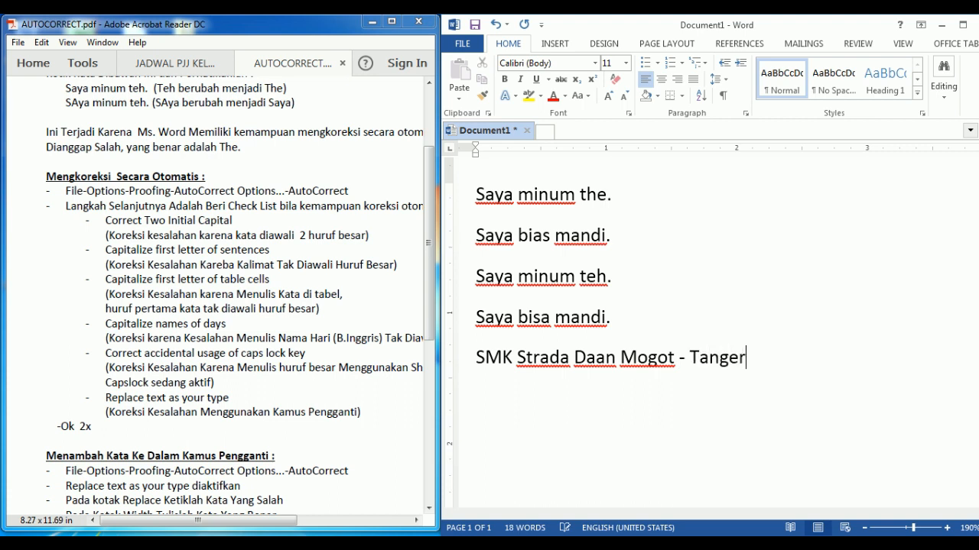
{"action": "type", "text": "ang "}
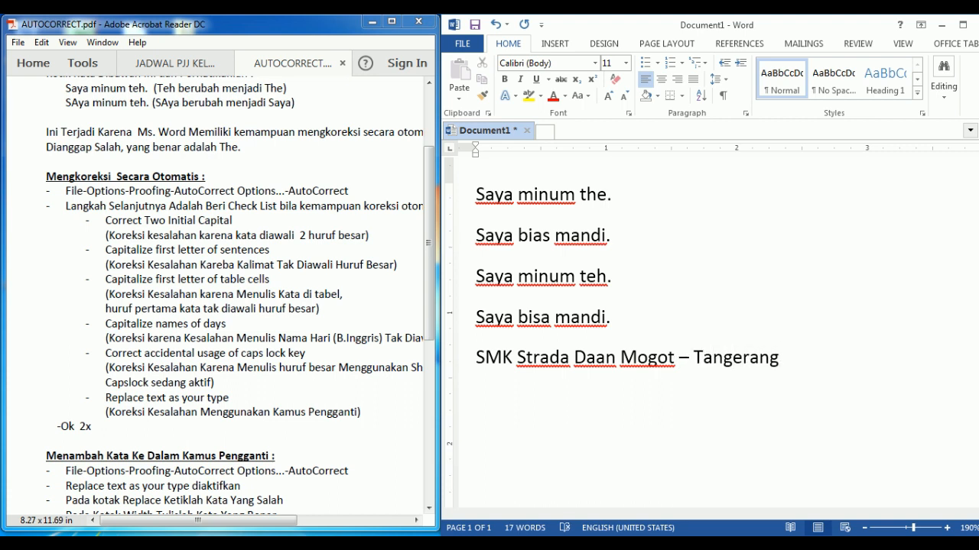
{"action": "type", "text": "- Banten"}
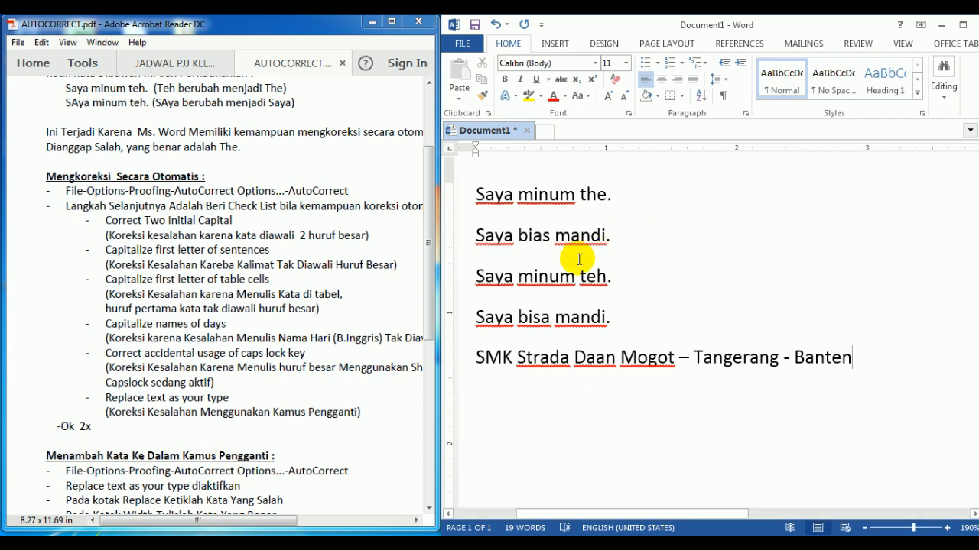
Step: Insert a blank paragraph above the "SMK Strada Daan Mogot" line and enter "Sm1" in it
{"action": "left_click", "coordinate": [474, 357]}
{"action": "left_click", "coordinate": [473, 357]}
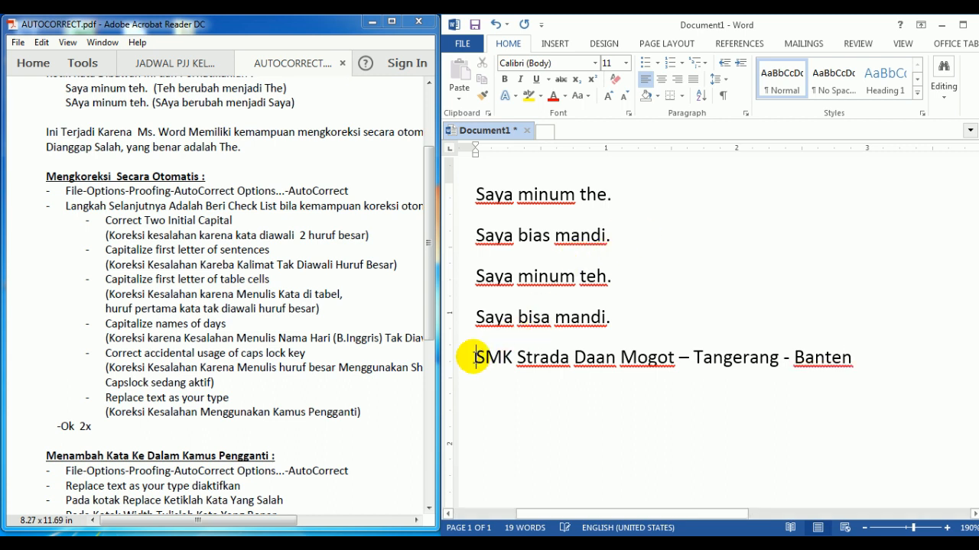
{"action": "key", "text": "Return"}
{"action": "key", "text": "Up"}
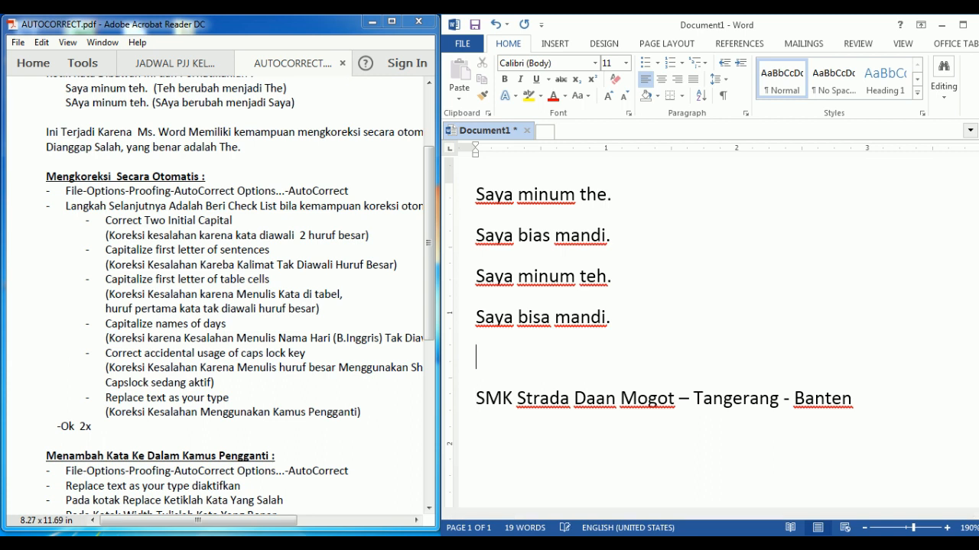
{"action": "left_click", "coordinate": [475, 357]}
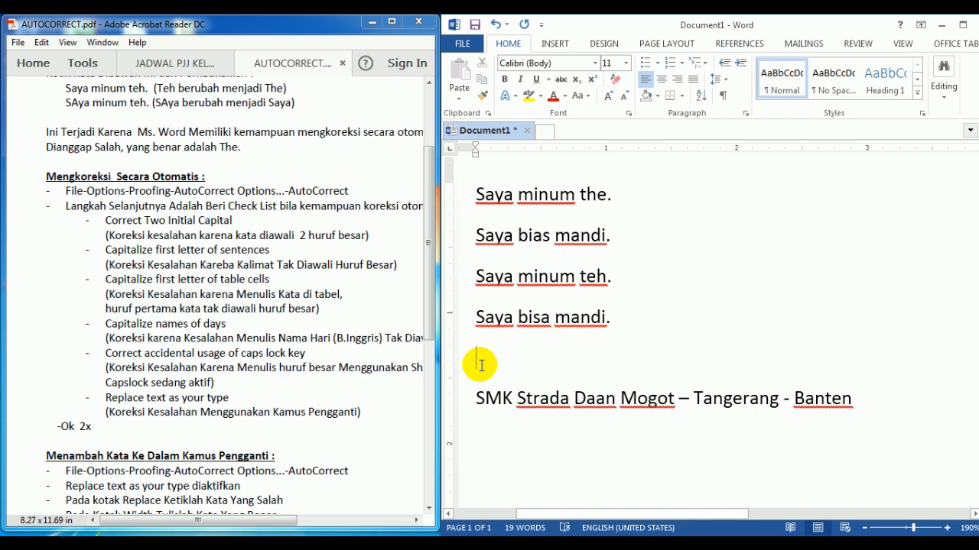
{"action": "type", "text": "Sm1"}
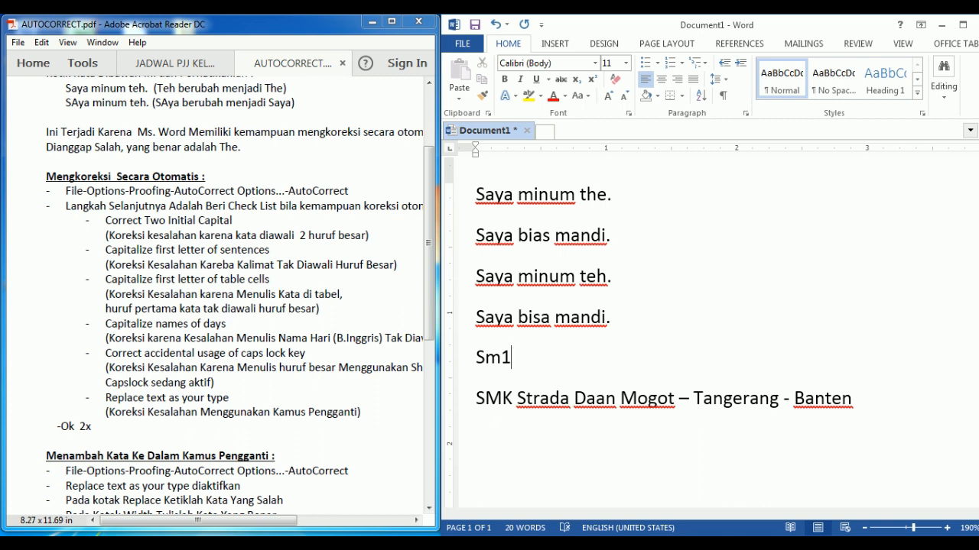
Step: Erase the shortcut text above the school name and enter "Sm1" again in its place
{"action": "key", "text": "BackSpace"}
{"action": "key", "text": "BackSpace"}
{"action": "key", "text": "BackSpace"}
{"action": "type", "text": "SM"}
{"action": "key", "text": "BackSpace"}
{"action": "key", "text": "BackSpace"}
{"action": "type", "text": "S,"}
{"action": "key", "text": "BackSpace"}
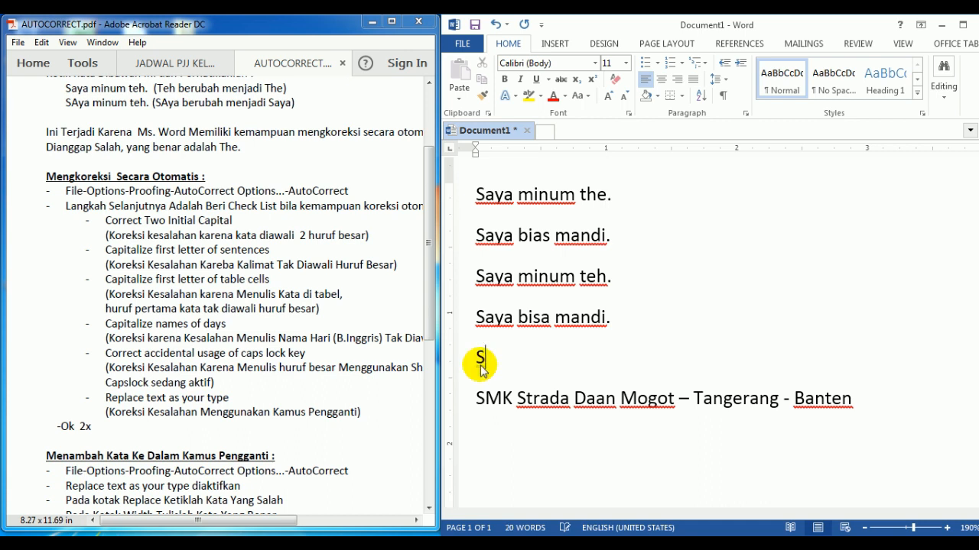
{"action": "type", "text": "m1"}
{"action": "key", "text": "BackSpace"}
{"action": "key", "text": "BackSpace"}
{"action": "key", "text": "BackSpace"}
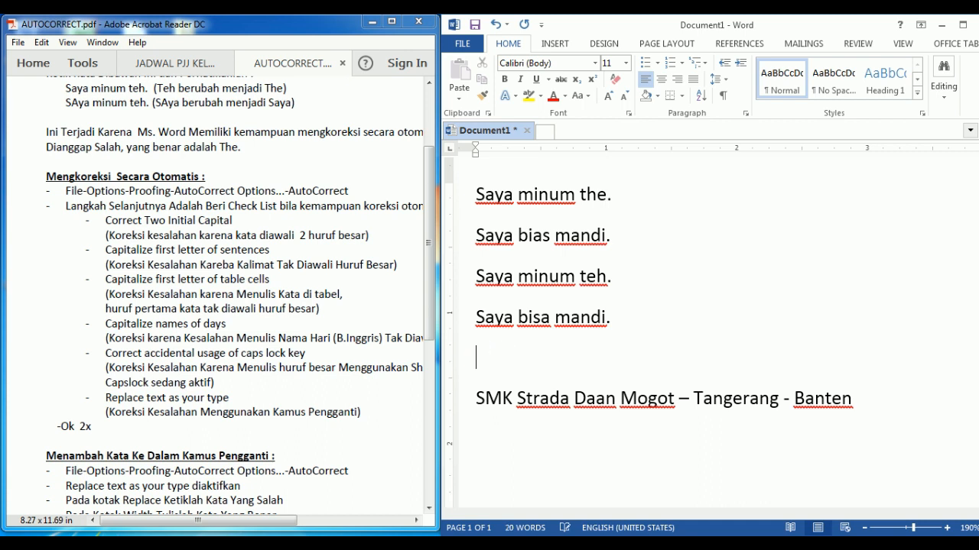
{"action": "type", "text": "Sm1"}
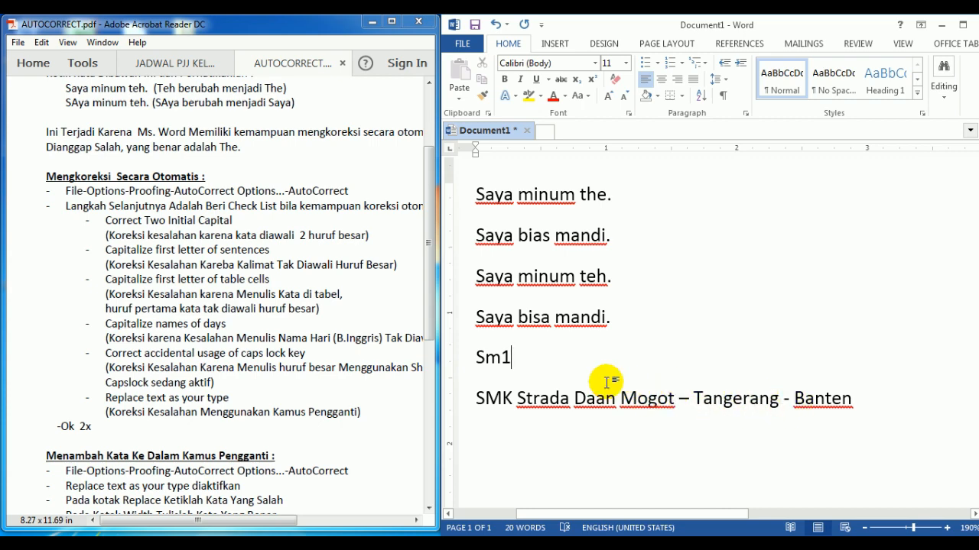
Step: Switch to the AUTOCORRECT.pdf handout, enlarge it and read the section "Menambah Kata Ke Dalam Kamus Pengganti"
{"action": "left_click", "coordinate": [295, 474]}
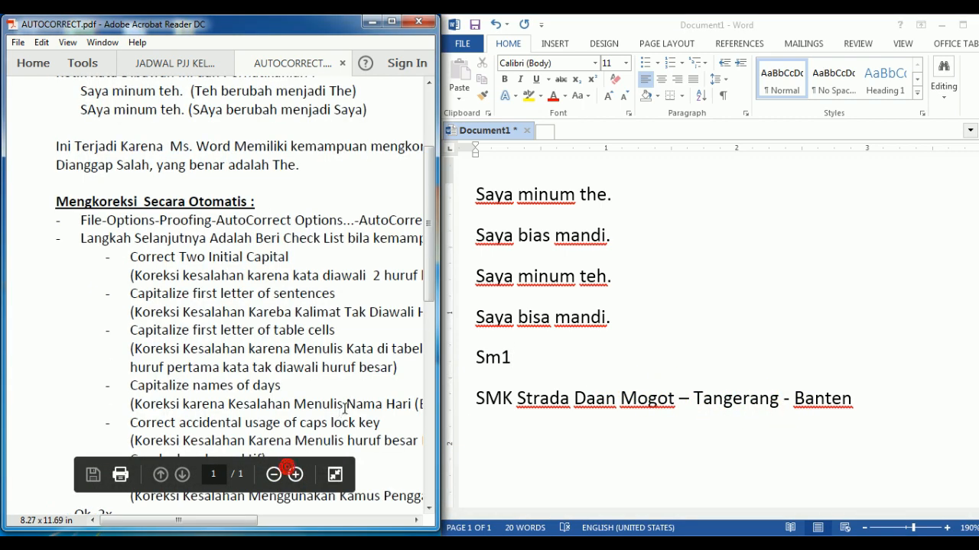
{"action": "scroll", "coordinate": [356, 278], "scroll_direction": "up", "scroll_amount": 3}
{"action": "scroll", "coordinate": [371, 280], "scroll_direction": "down", "scroll_amount": 8}
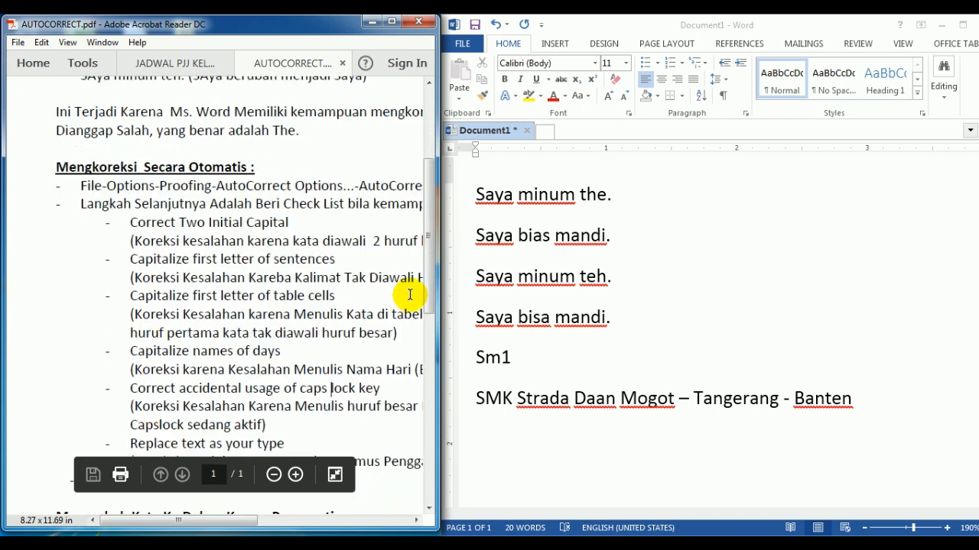
{"action": "scroll", "coordinate": [362, 290], "scroll_direction": "down", "scroll_amount": 3}
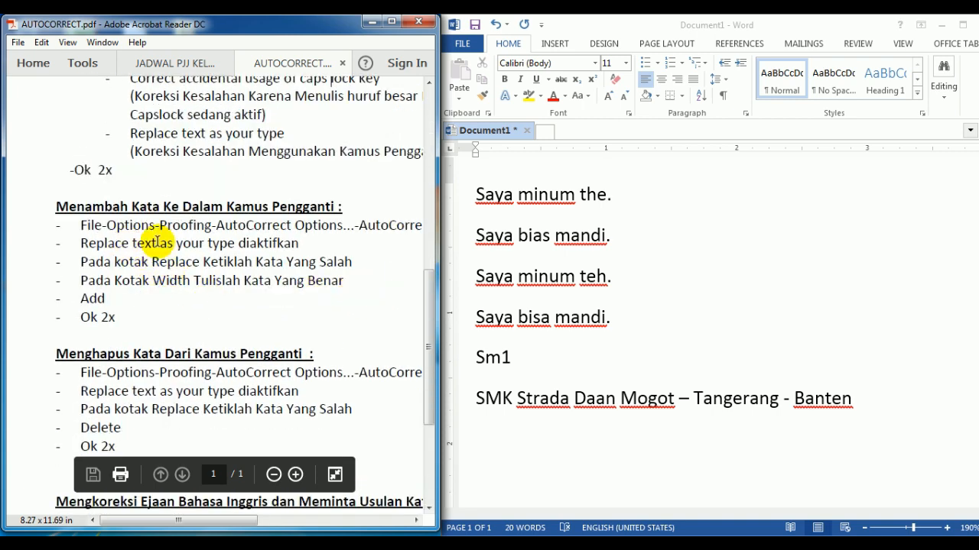
Step: Switch back to Word and turn on "Replace text as you type" in the AutoCorrect options
{"action": "left_click", "coordinate": [797, 270]}
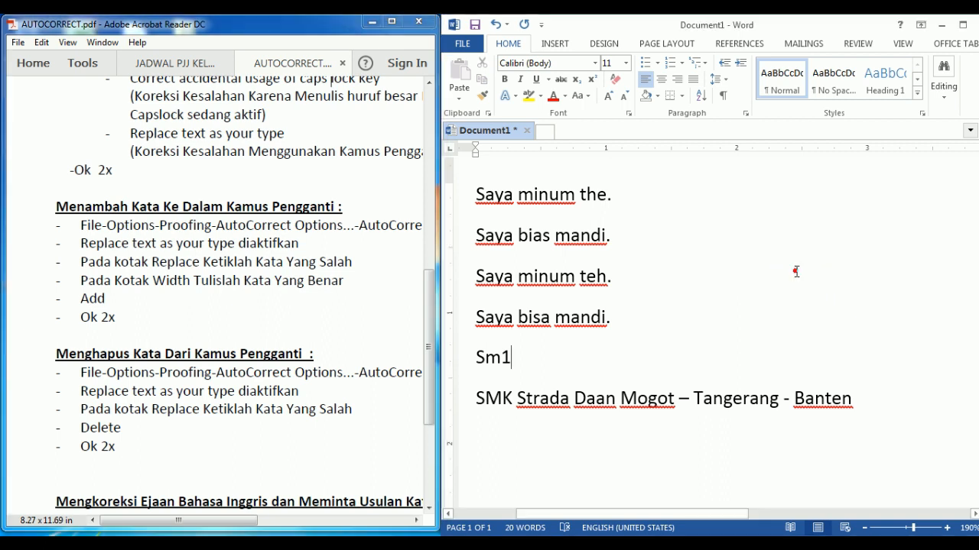
{"action": "left_click", "coordinate": [461, 44]}
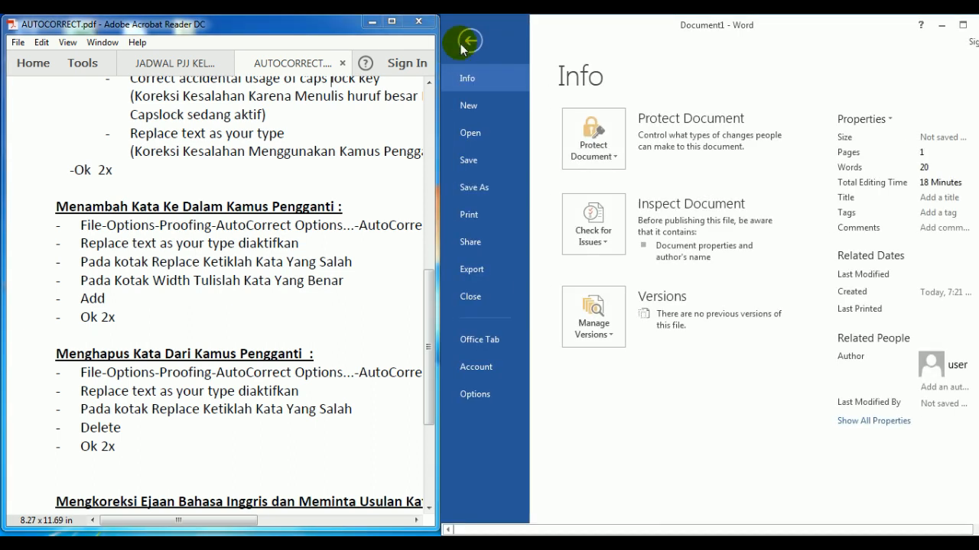
{"action": "left_click", "coordinate": [482, 398]}
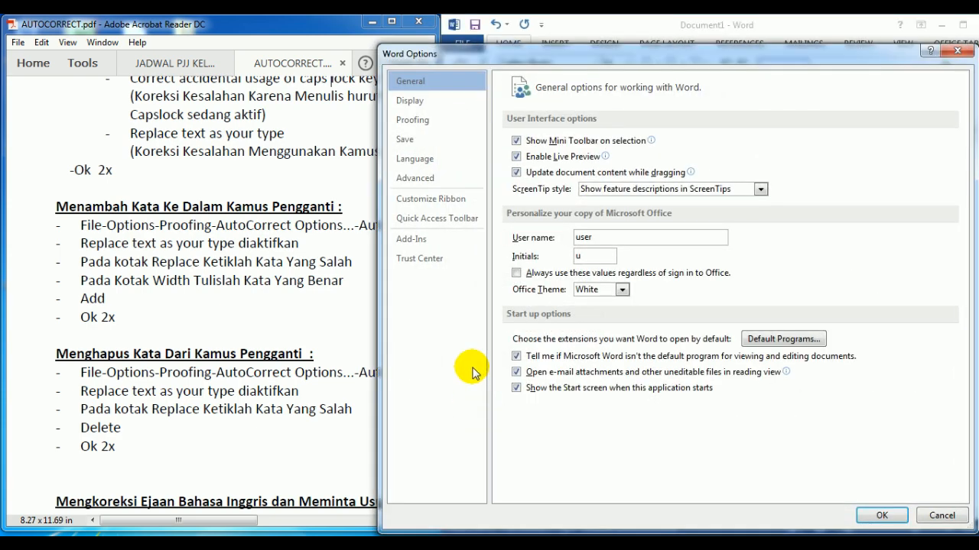
{"action": "left_click", "coordinate": [432, 125]}
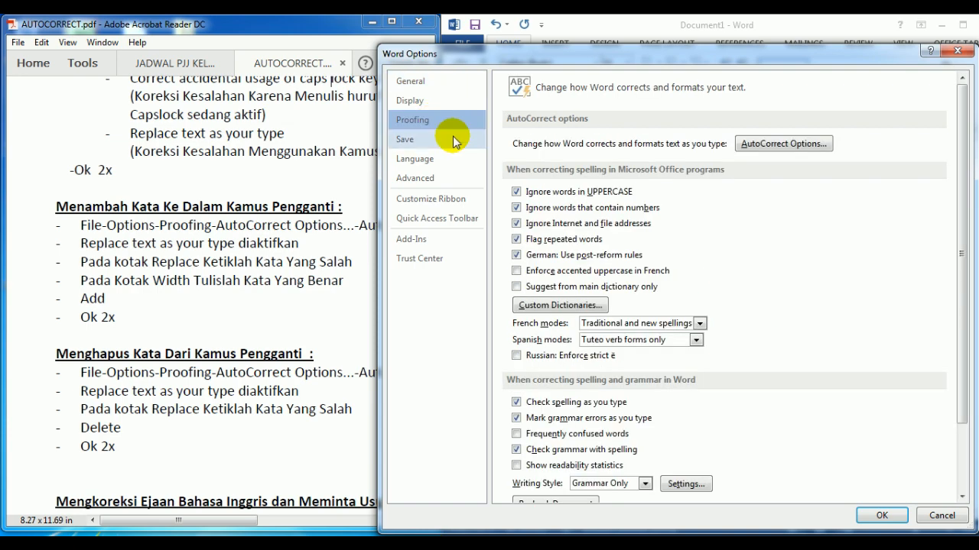
{"action": "left_click", "coordinate": [784, 145]}
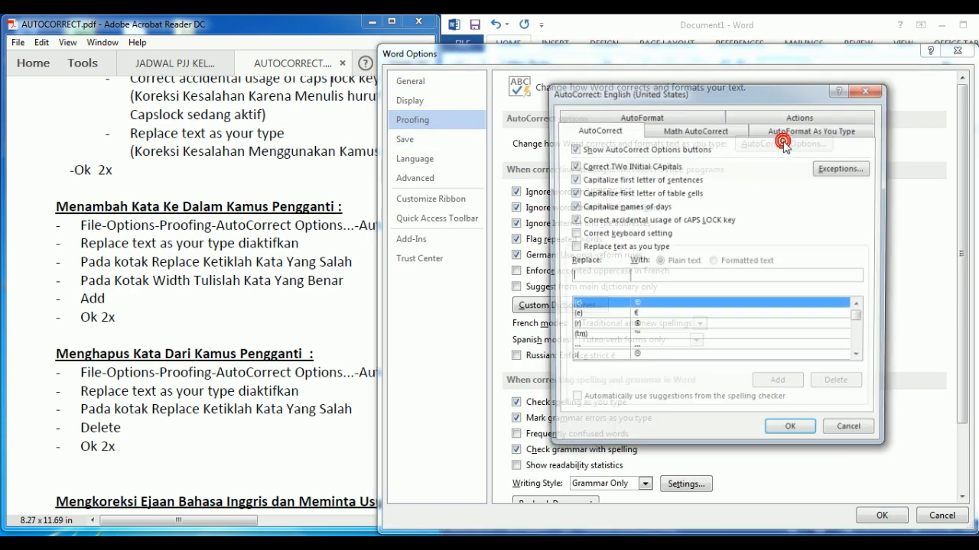
{"action": "left_click", "coordinate": [594, 128]}
{"action": "left_click", "coordinate": [572, 248]}
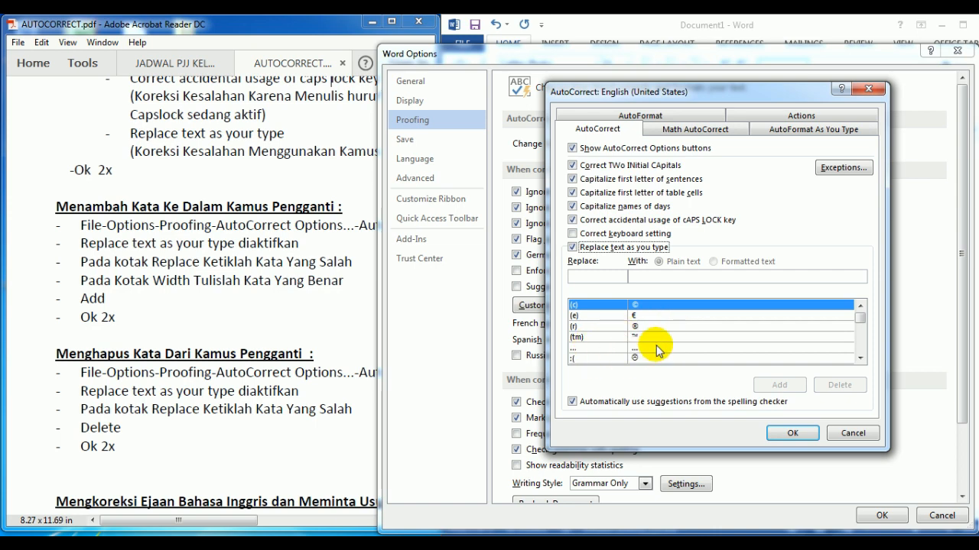
Step: Add an AutoCorrect entry replacing "sm1" with "SMK Strada Daan Mogot - Tangerang - Banten" and apply the options
{"action": "left_click", "coordinate": [582, 277]}
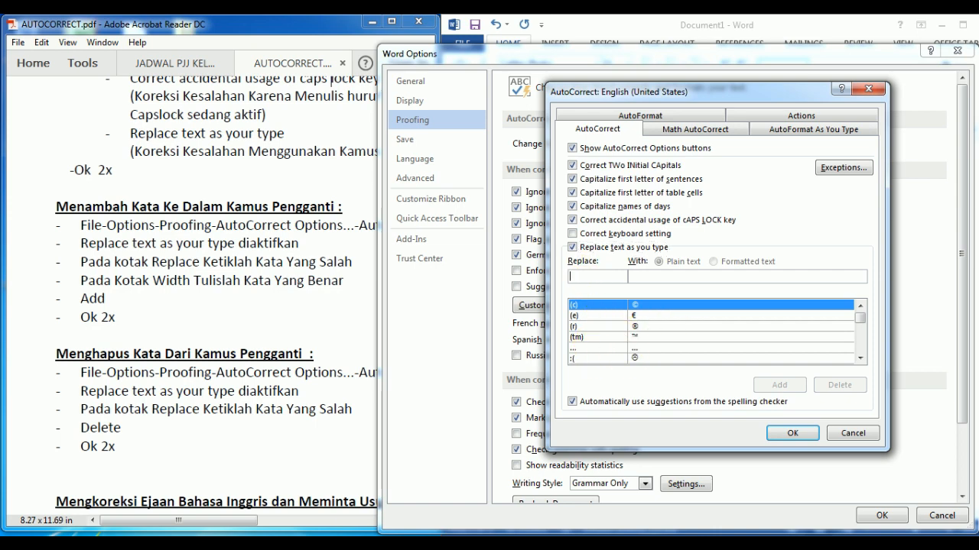
{"action": "type", "text": "sm"}
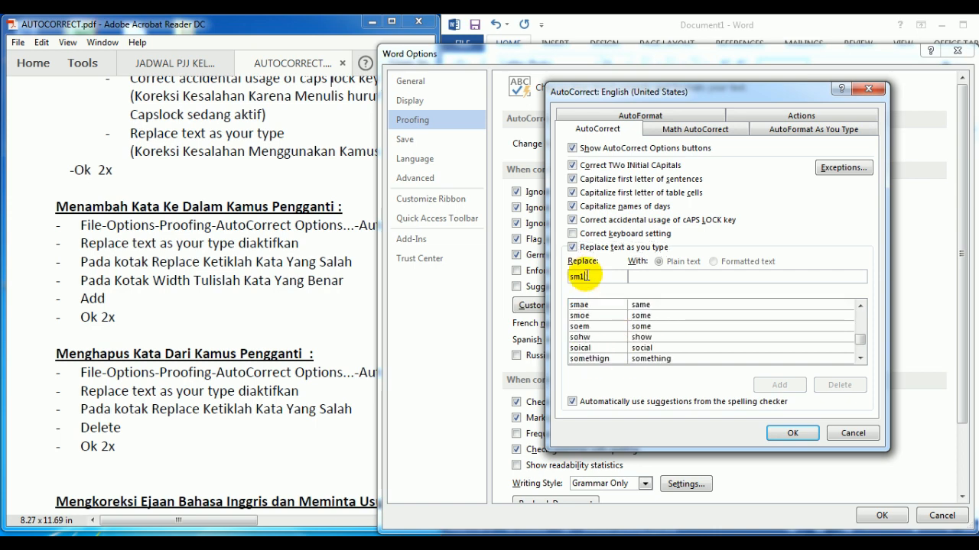
{"action": "type", "text": "1"}
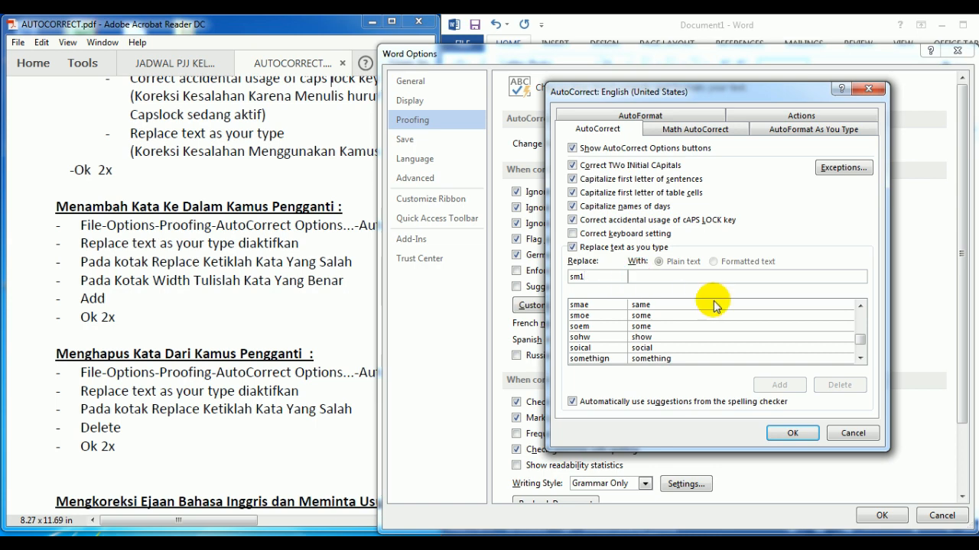
{"action": "type", "text": "SMK"}
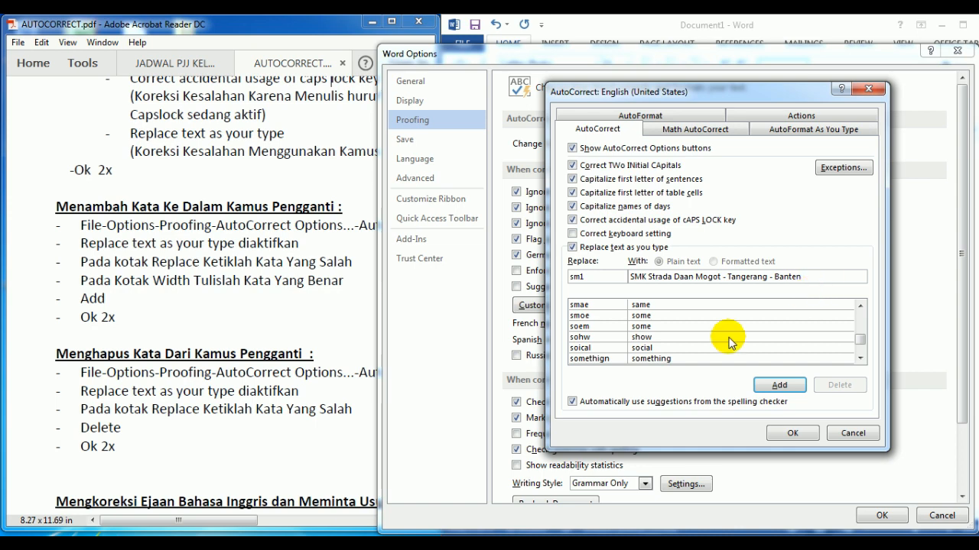
{"action": "left_click", "coordinate": [773, 386]}
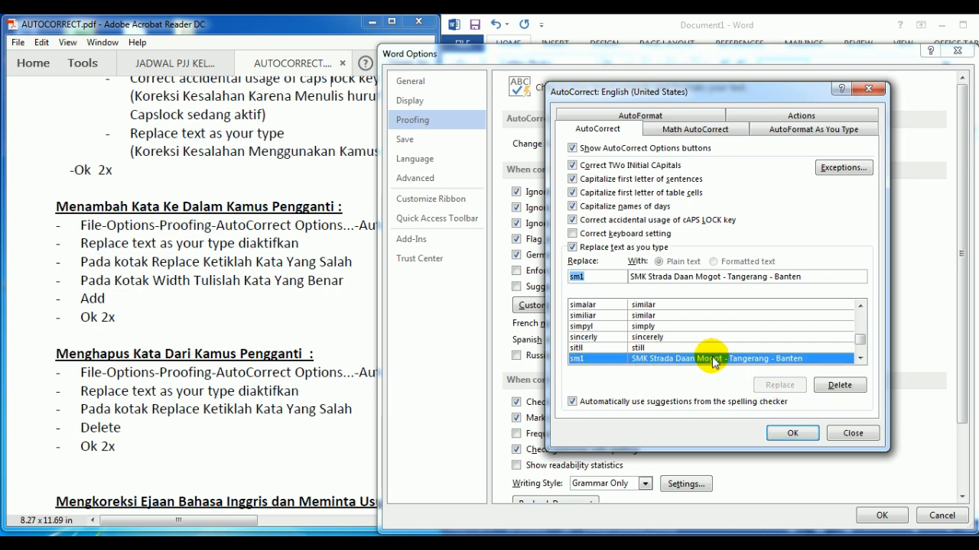
{"action": "left_click", "coordinate": [790, 433]}
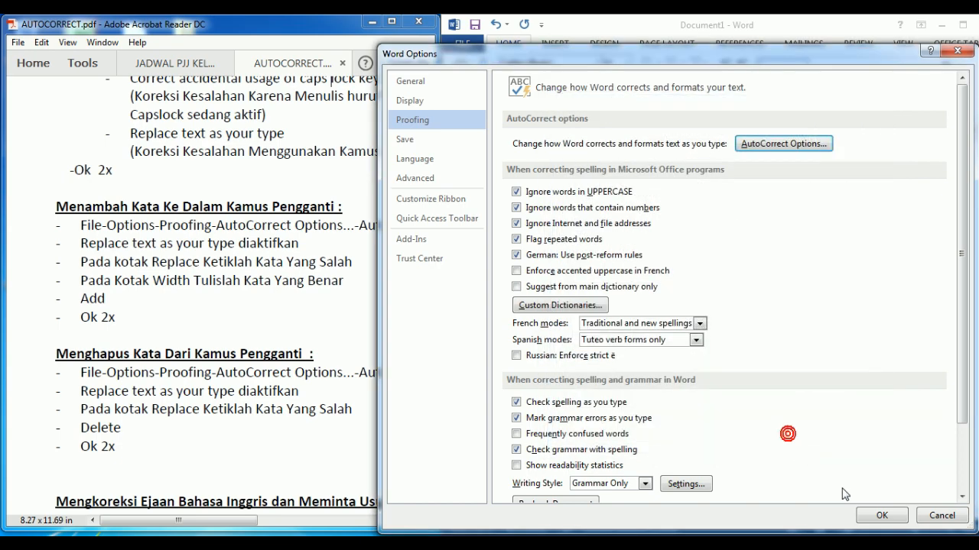
{"action": "left_click", "coordinate": [871, 516]}
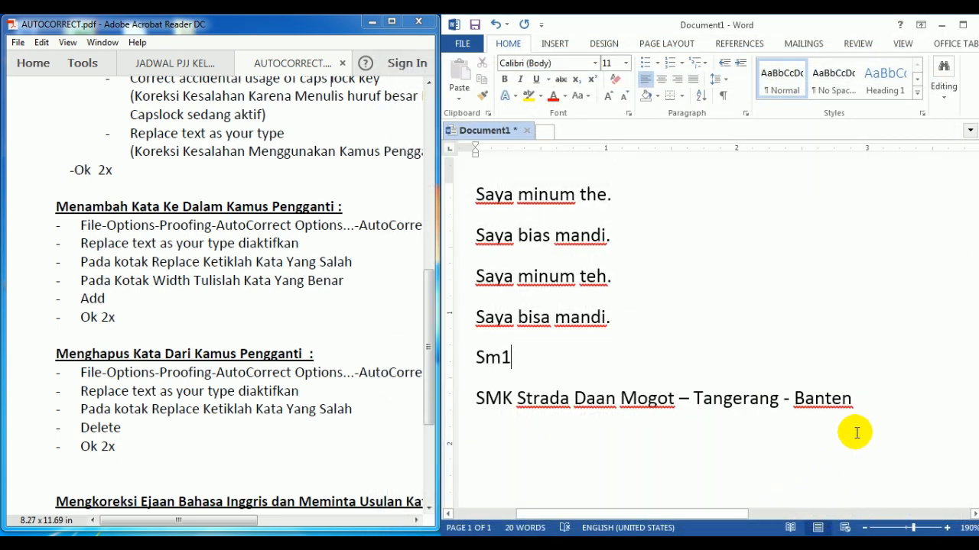
Step: Add a period after "Banten" and test the new AutoCorrect entry by entering "sm1" in three new paragraphs below
{"action": "left_click", "coordinate": [878, 403]}
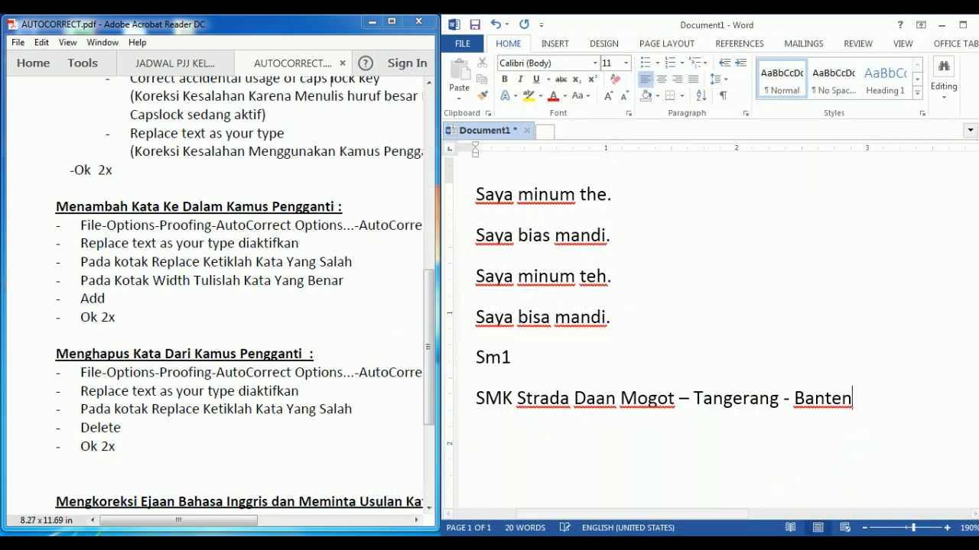
{"action": "type", "text": "."}
{"action": "type", "text": "sm"}
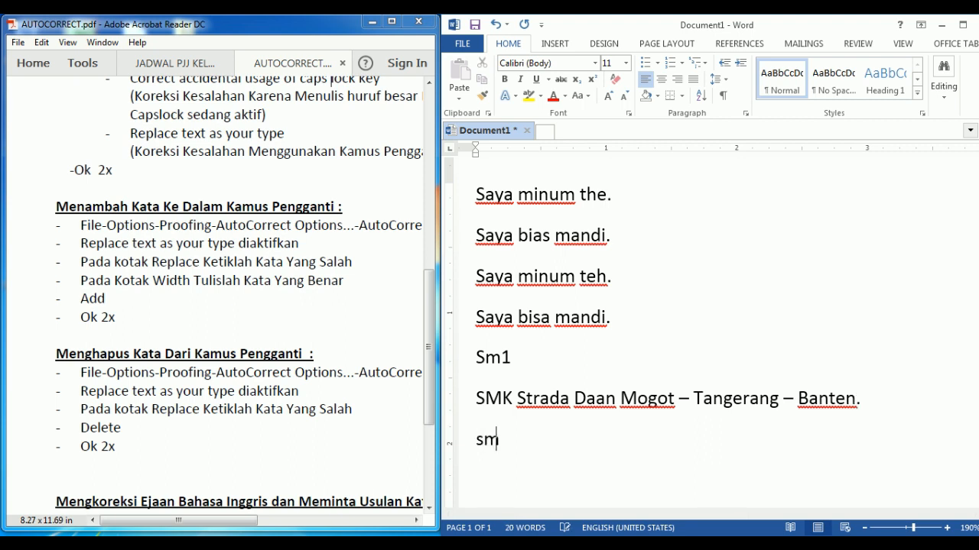
{"action": "type", "text": "1"}
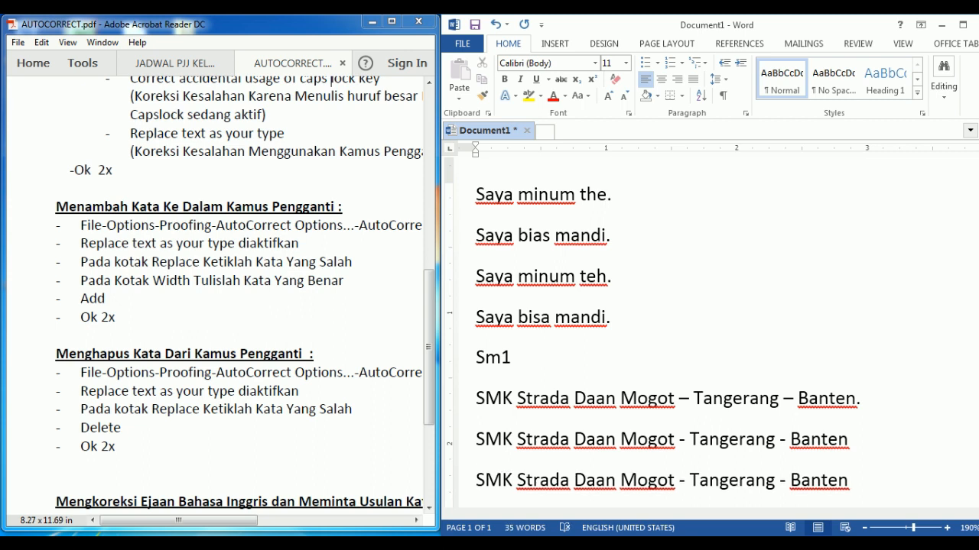
{"action": "key", "text": "Return"}
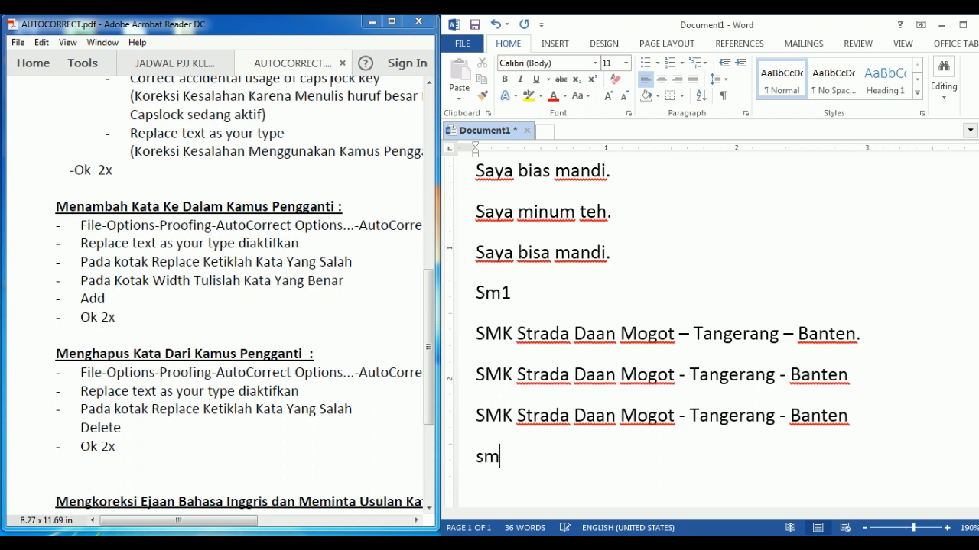
{"action": "type", "text": "Sm1"}
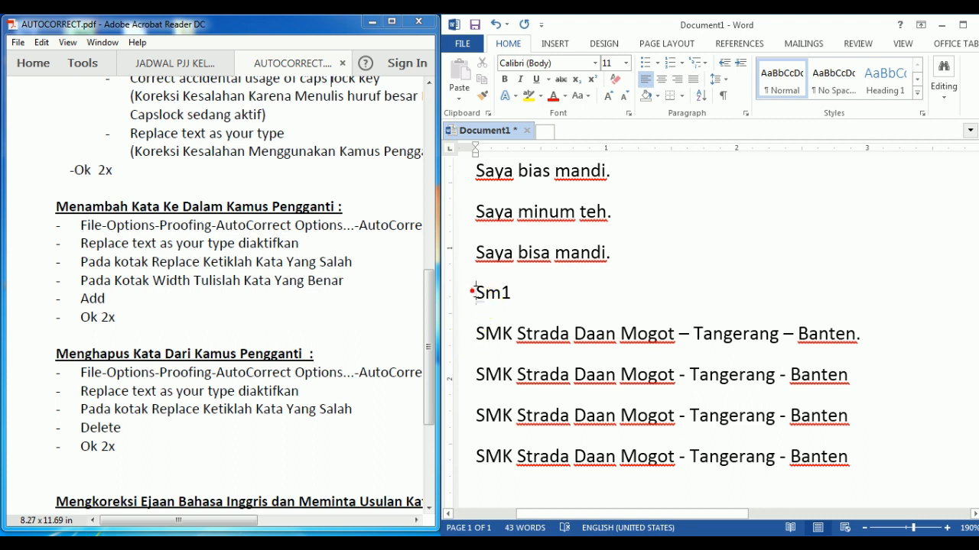
Step: Replace the uncorrected "Sm1" below "Saya bisa mandi." with the word "mandi"
{"action": "left_click_drag", "start_coordinate": [474, 292], "coordinate": [502, 291]}
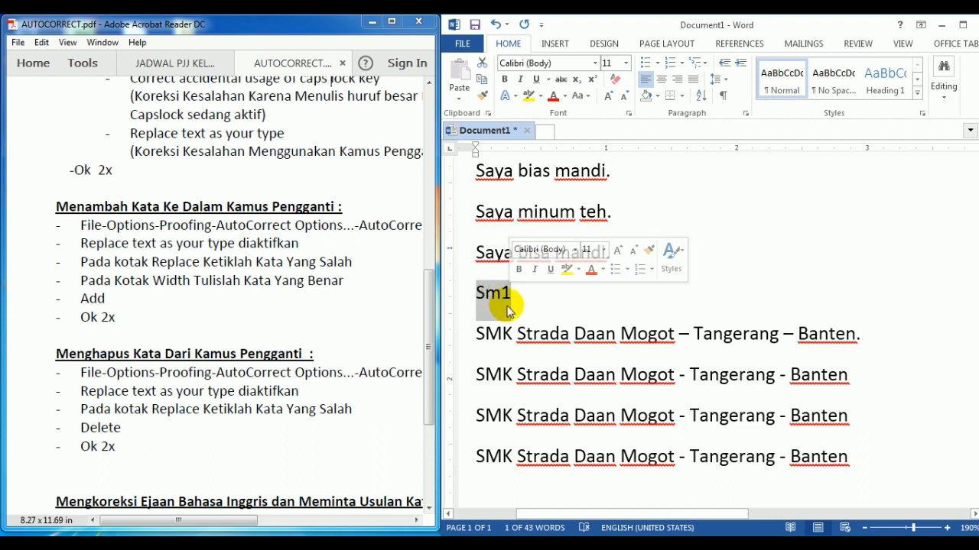
{"action": "left_click", "coordinate": [528, 287]}
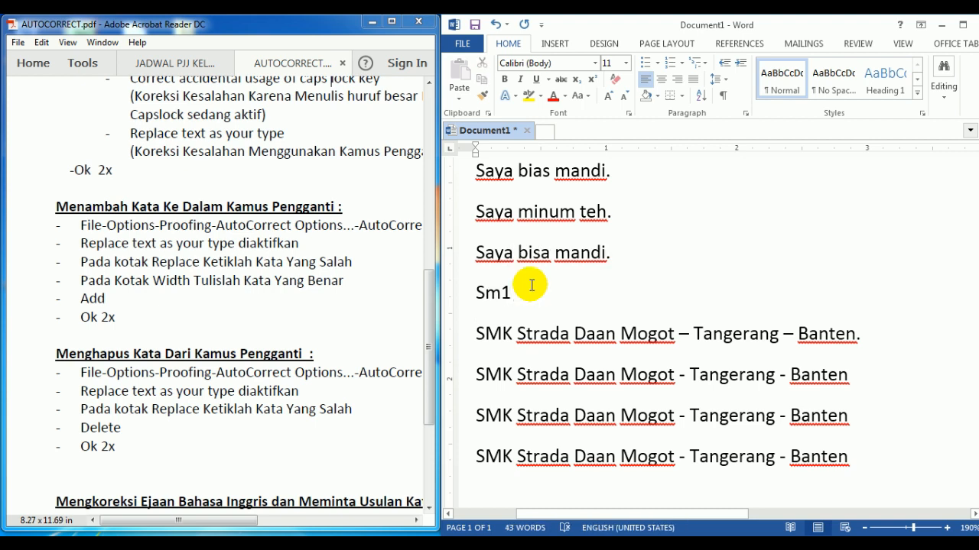
{"action": "key", "text": "BackSpace"}
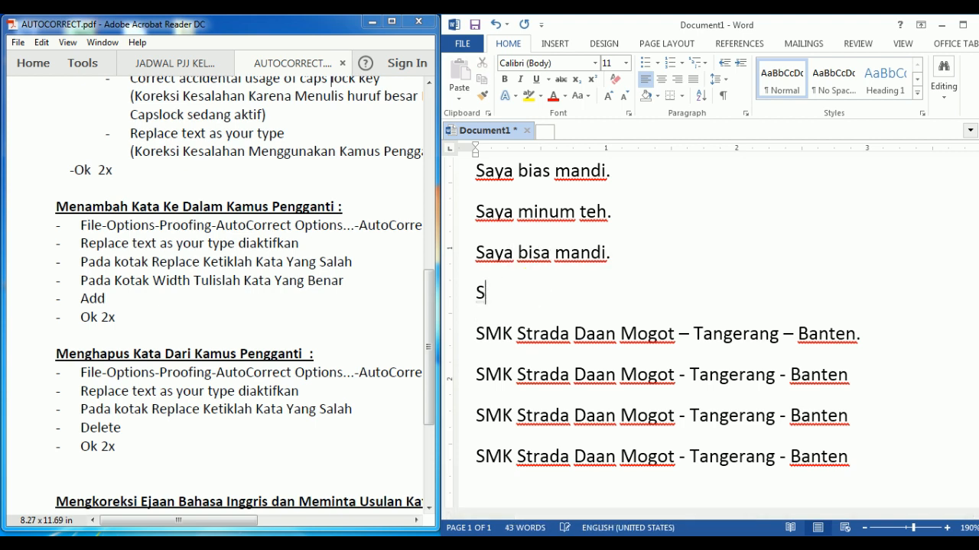
{"action": "key", "text": "BackSpace"}
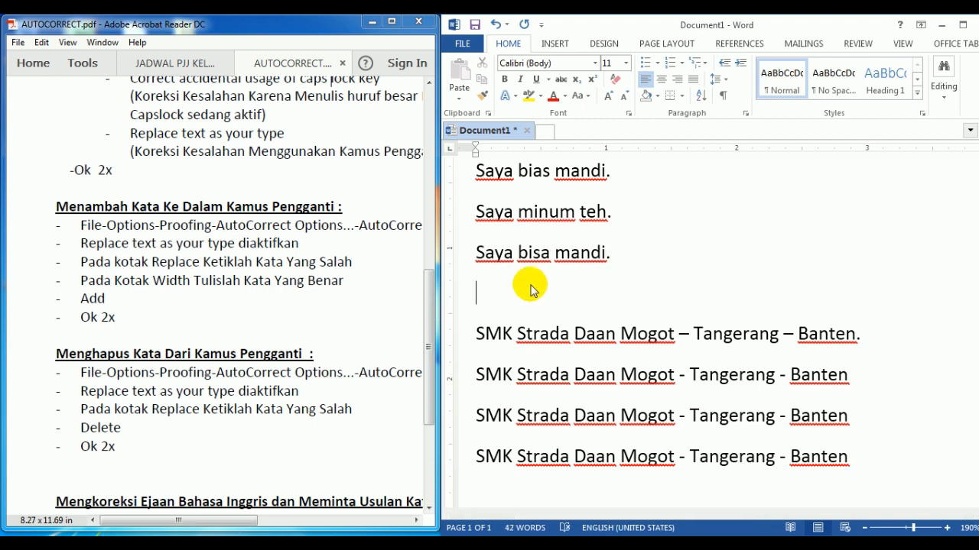
{"action": "type", "text": "mandi"}
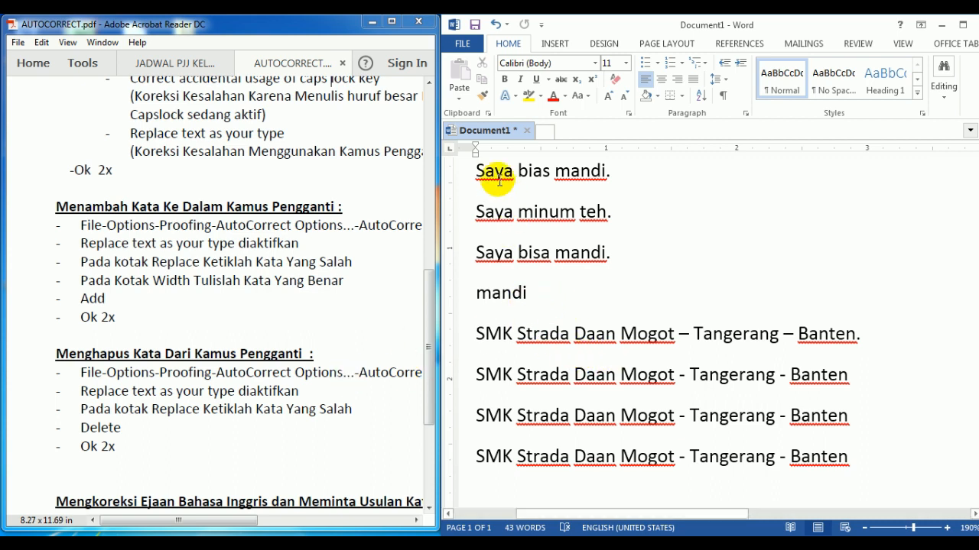
Step: Delete the "sm1" entry from the AutoCorrect replacement list and apply the options
{"action": "left_click", "coordinate": [465, 44]}
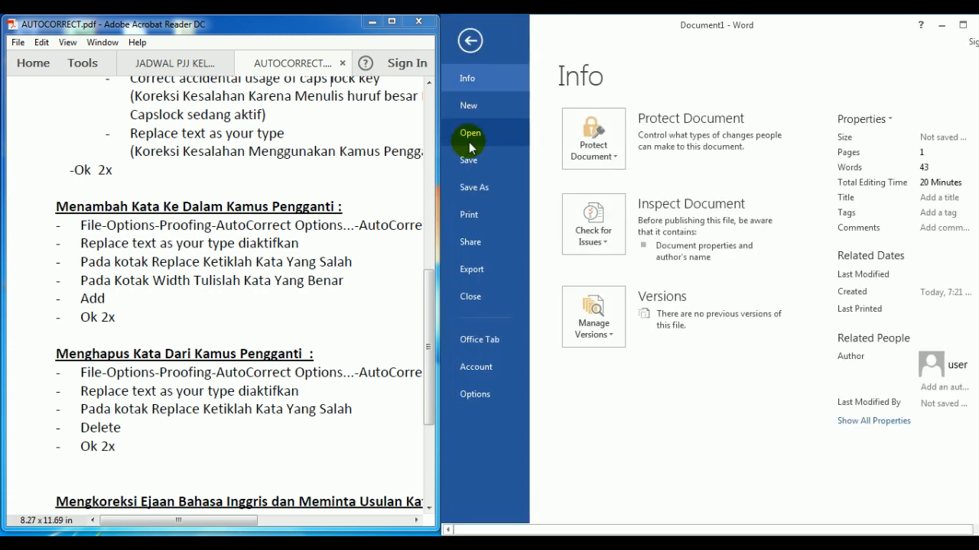
{"action": "left_click", "coordinate": [474, 395]}
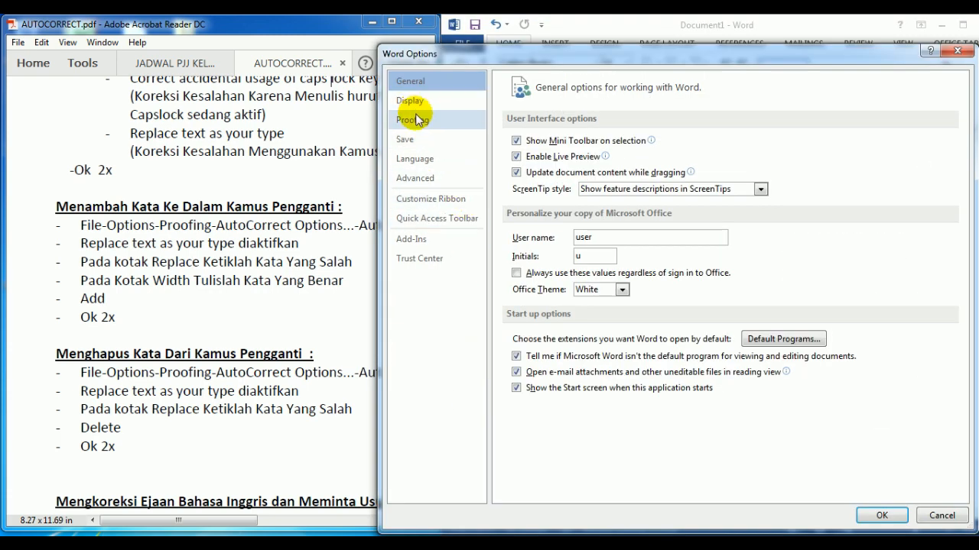
{"action": "left_click", "coordinate": [425, 126]}
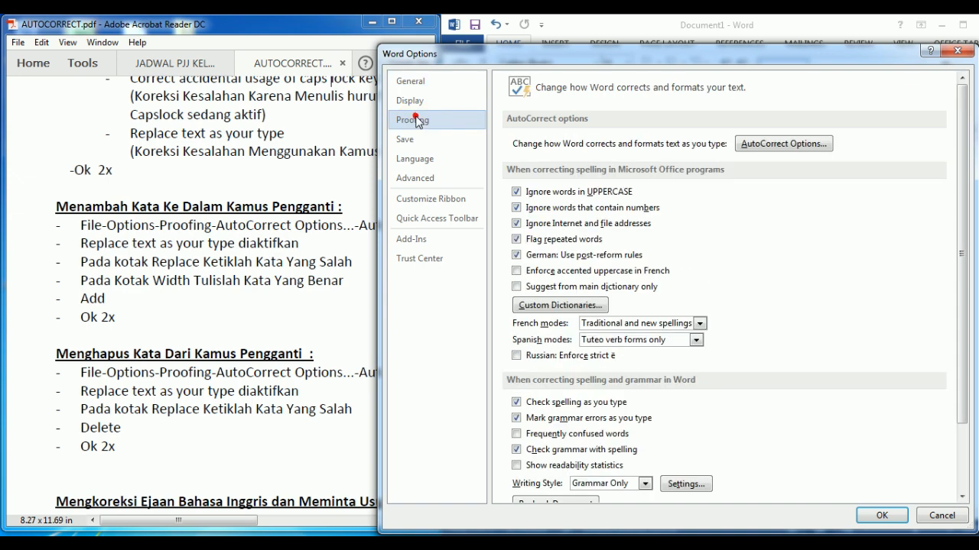
{"action": "left_click", "coordinate": [746, 144]}
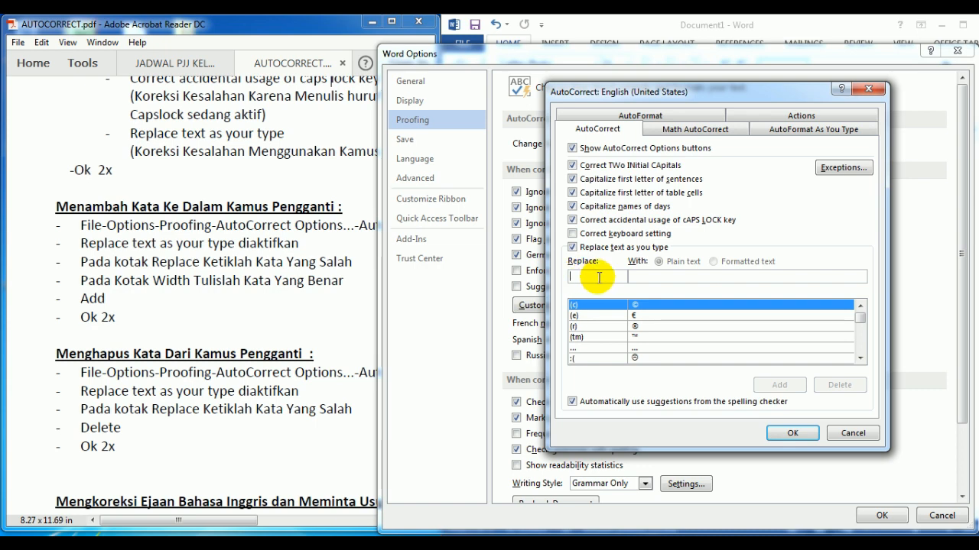
{"action": "type", "text": "s"}
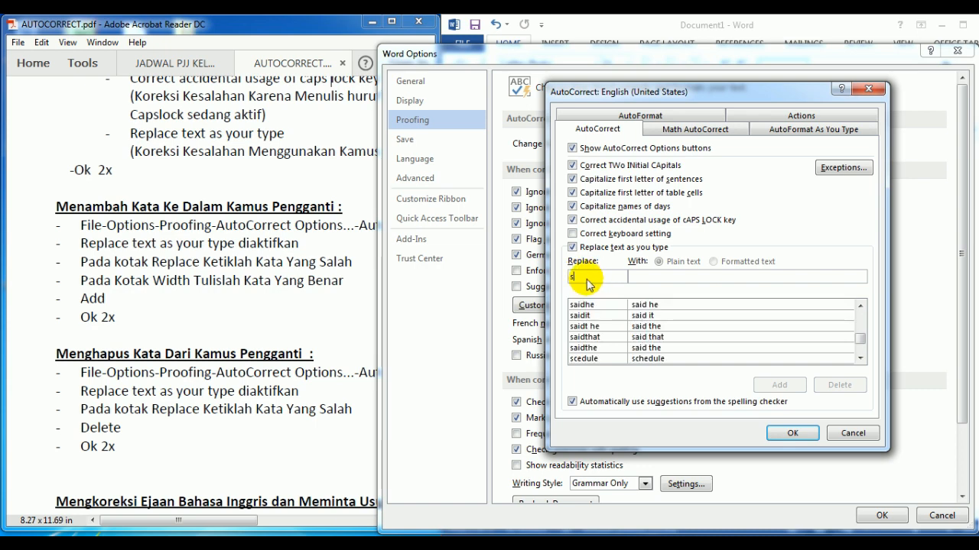
{"action": "type", "text": "m1"}
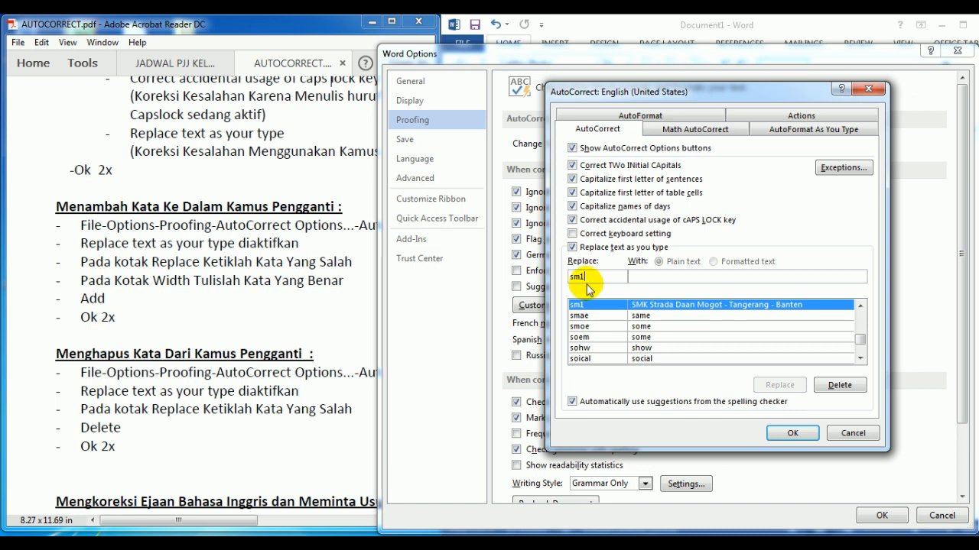
{"action": "left_click", "coordinate": [838, 385]}
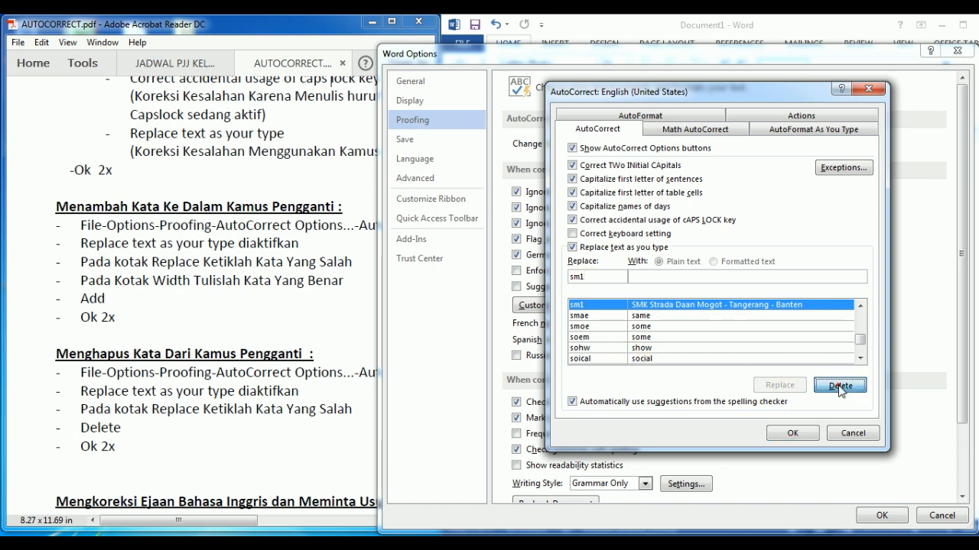
{"action": "left_click", "coordinate": [795, 436]}
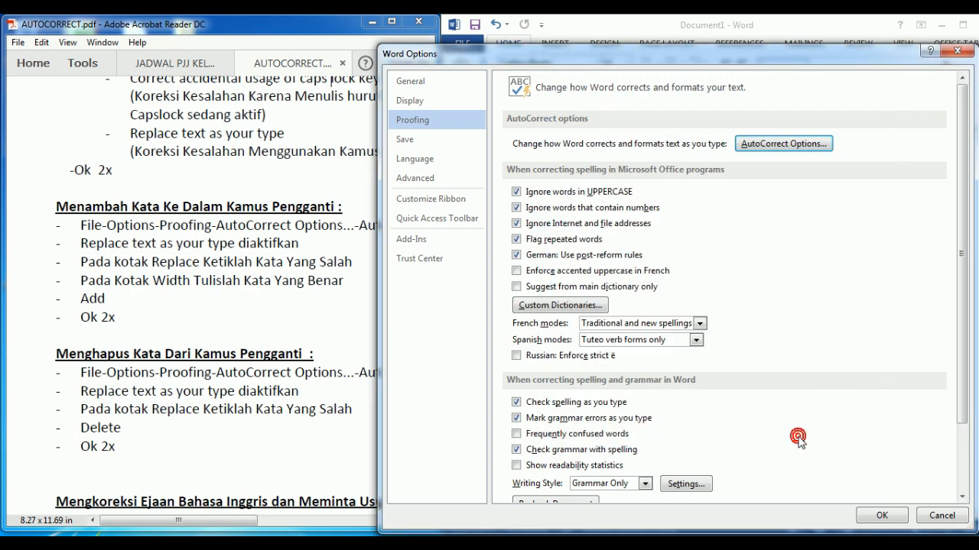
{"action": "left_click", "coordinate": [880, 516]}
Step: Test the AutoCorrect deletion by entering "sm1" in a new paragraph below the last SMK Strada line
{"action": "left_click", "coordinate": [545, 488]}
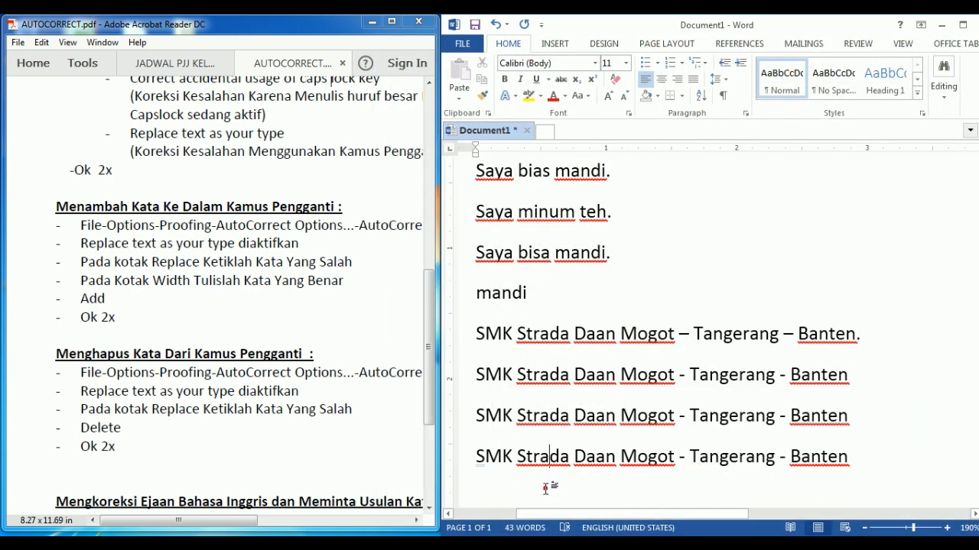
{"action": "left_click", "coordinate": [874, 459]}
{"action": "key", "text": "Return"}
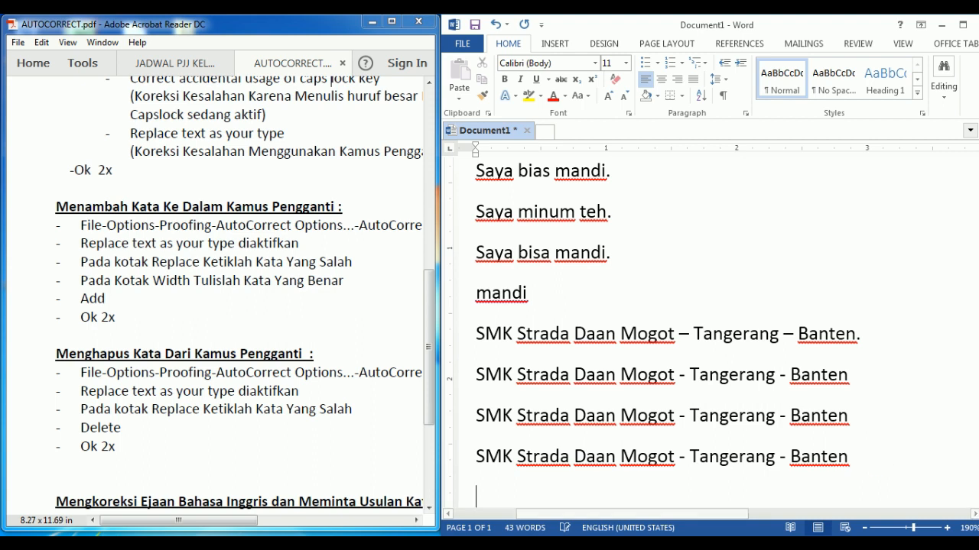
{"action": "type", "text": "sm1"}
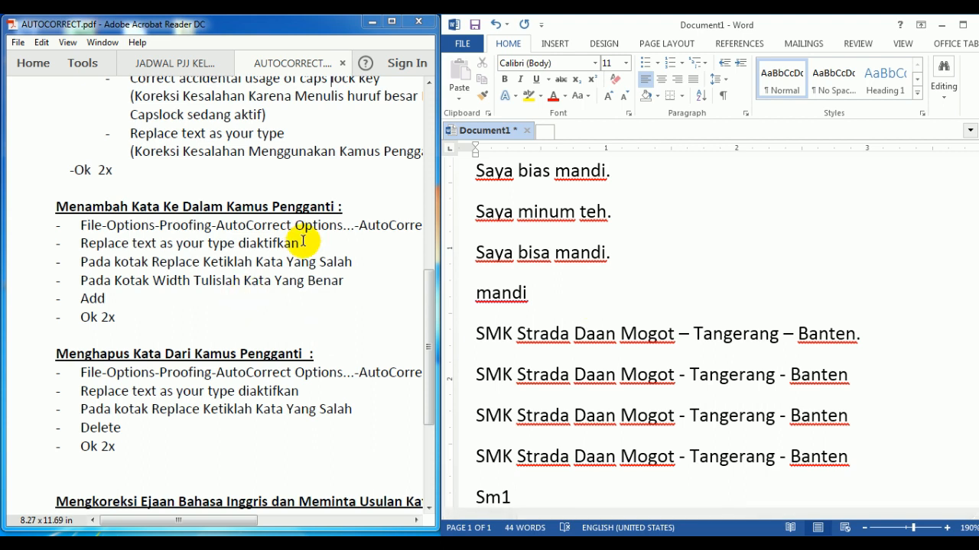
Step: Review the handout's list of AutoCorrect options and the test sentences in the Word document
{"action": "left_click", "coordinate": [329, 177]}
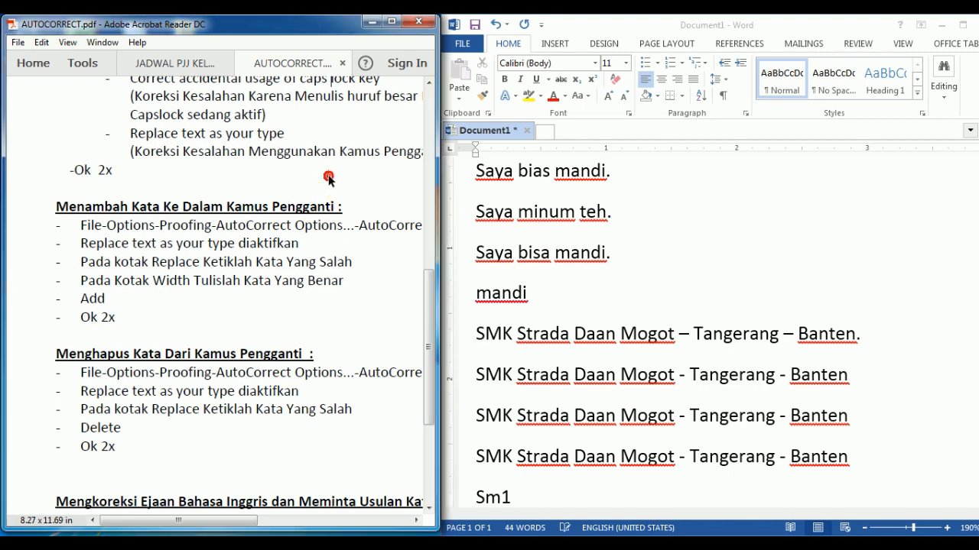
{"action": "scroll", "coordinate": [563, 253], "scroll_direction": "up", "scroll_amount": 3}
{"action": "left_click", "coordinate": [562, 258]}
{"action": "scroll", "coordinate": [562, 259], "scroll_direction": "up", "scroll_amount": 3}
{"action": "scroll", "coordinate": [562, 259], "scroll_direction": "down", "scroll_amount": 6}
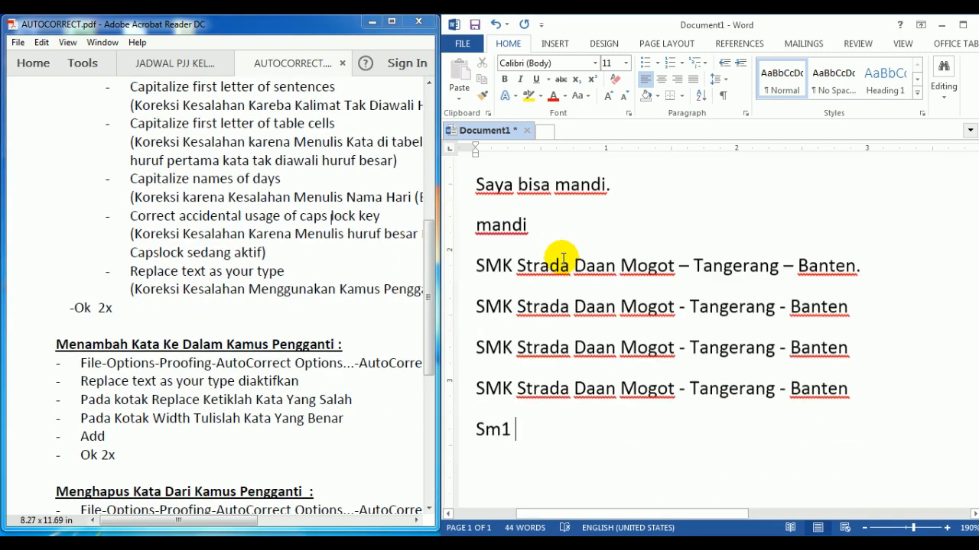
{"action": "scroll", "coordinate": [562, 258], "scroll_direction": "up", "scroll_amount": 2}
{"action": "scroll", "coordinate": [562, 259], "scroll_direction": "up", "scroll_amount": 6}
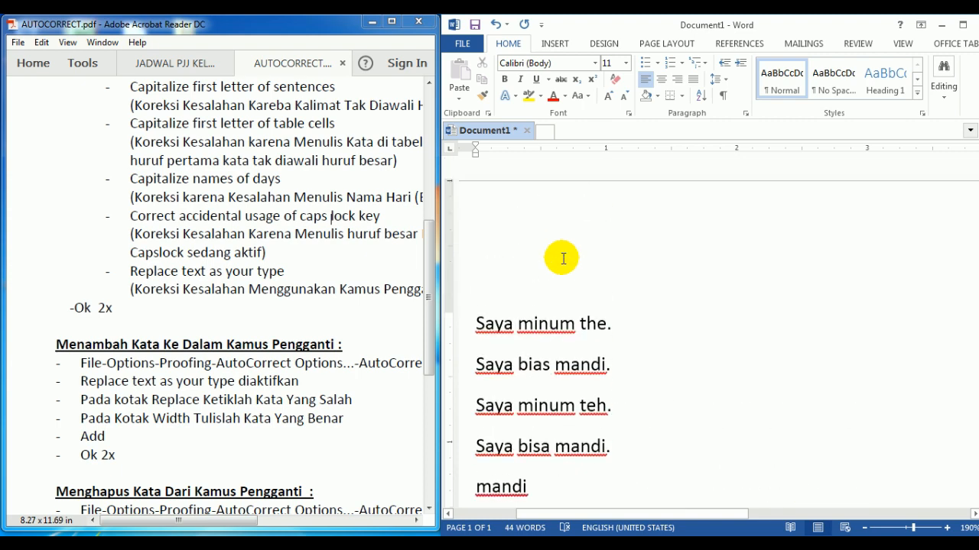
{"action": "scroll", "coordinate": [564, 257], "scroll_direction": "down", "scroll_amount": 2}
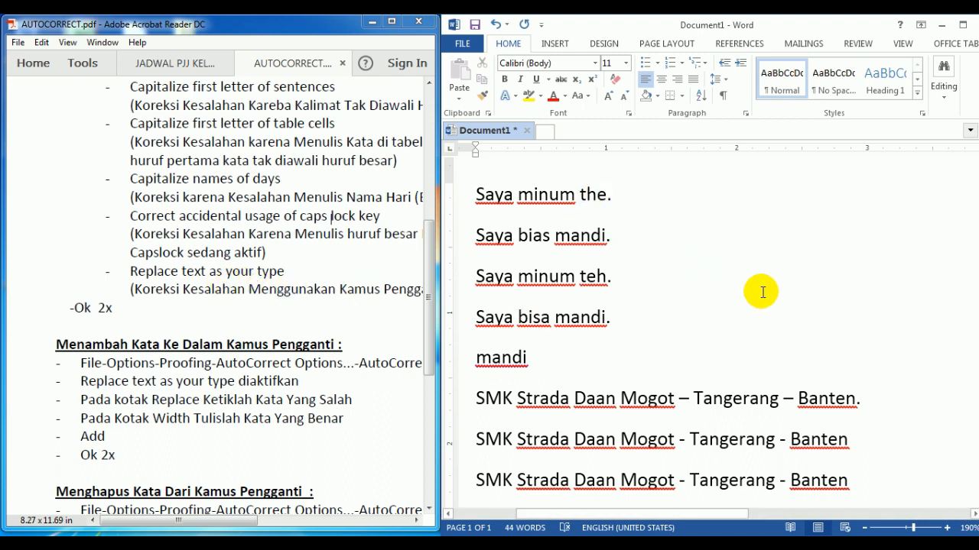
{"action": "scroll", "coordinate": [694, 325], "scroll_direction": "down", "scroll_amount": 3}
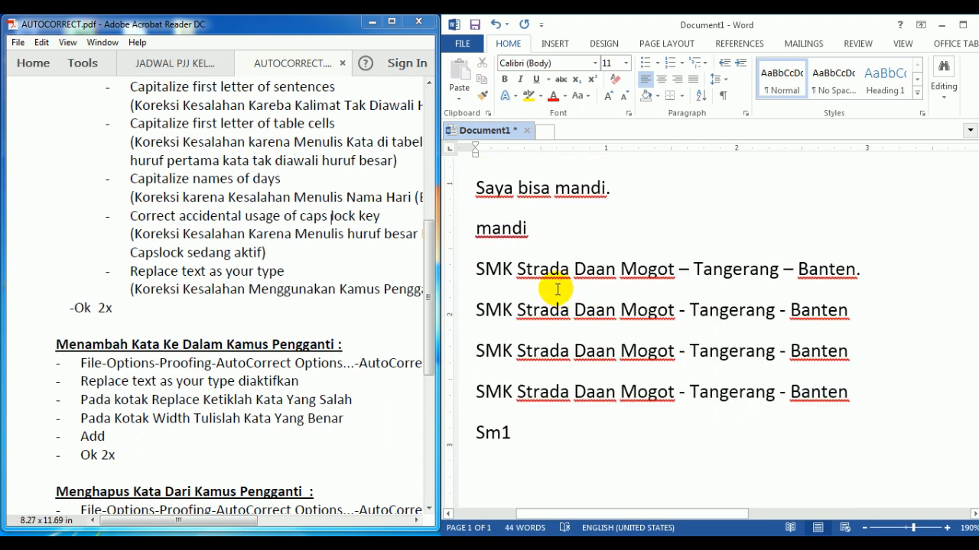
Step: Enter the misspelled word "Schol" in a new paragraph below "Sm1" and select it
{"action": "left_click", "coordinate": [568, 425]}
{"action": "scroll", "coordinate": [569, 425], "scroll_direction": "down", "scroll_amount": 4}
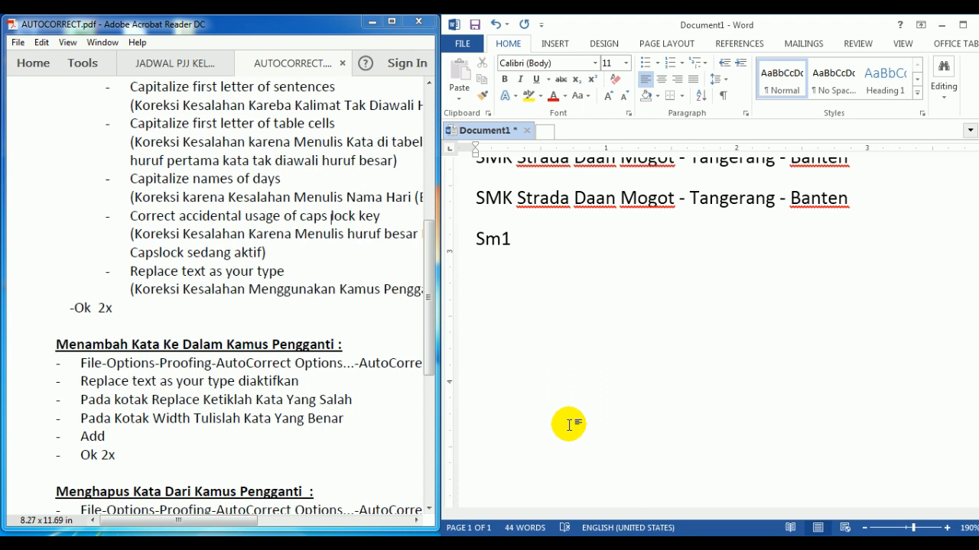
{"action": "key", "text": "Return"}
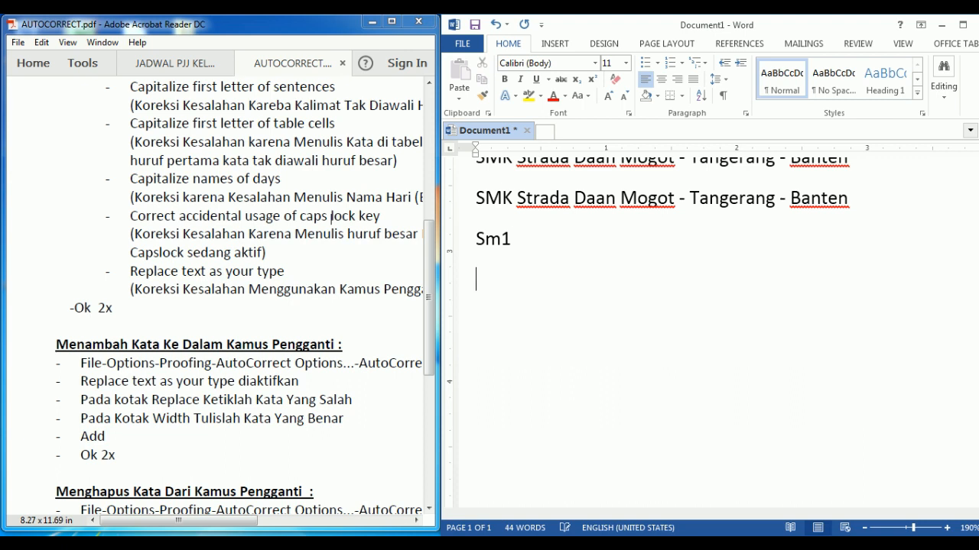
{"action": "type", "text": "Schol"}
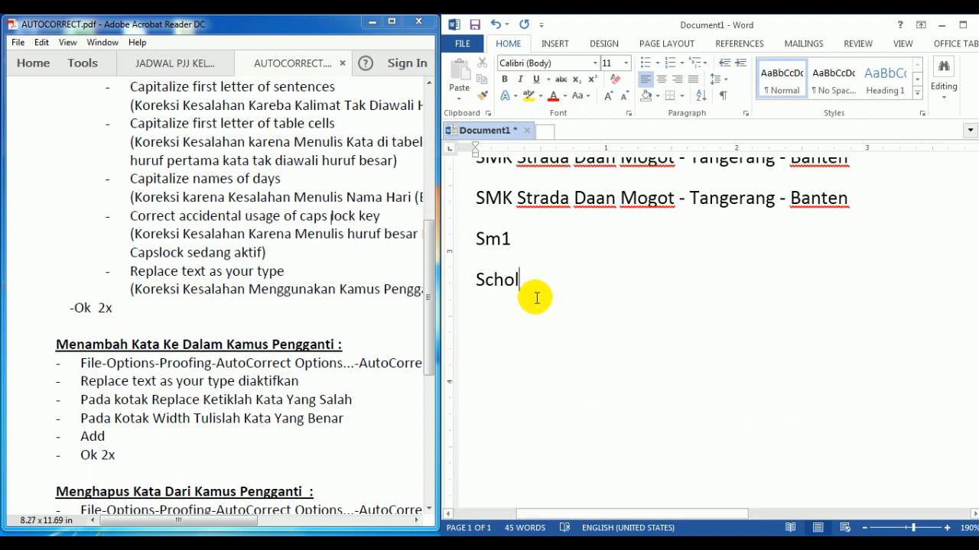
{"action": "left_click_drag", "start_coordinate": [520, 281], "coordinate": [464, 279]}
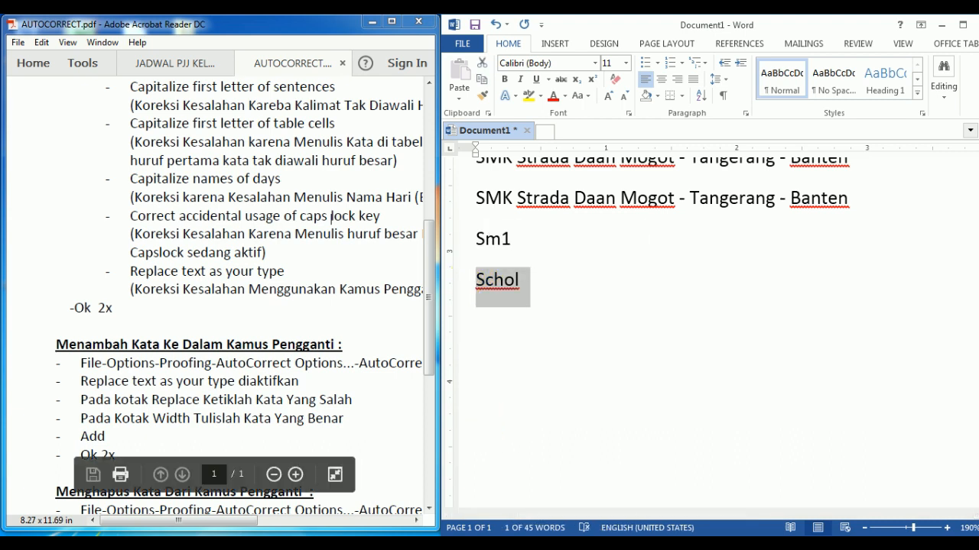
{"action": "left_click", "coordinate": [14, 527]}
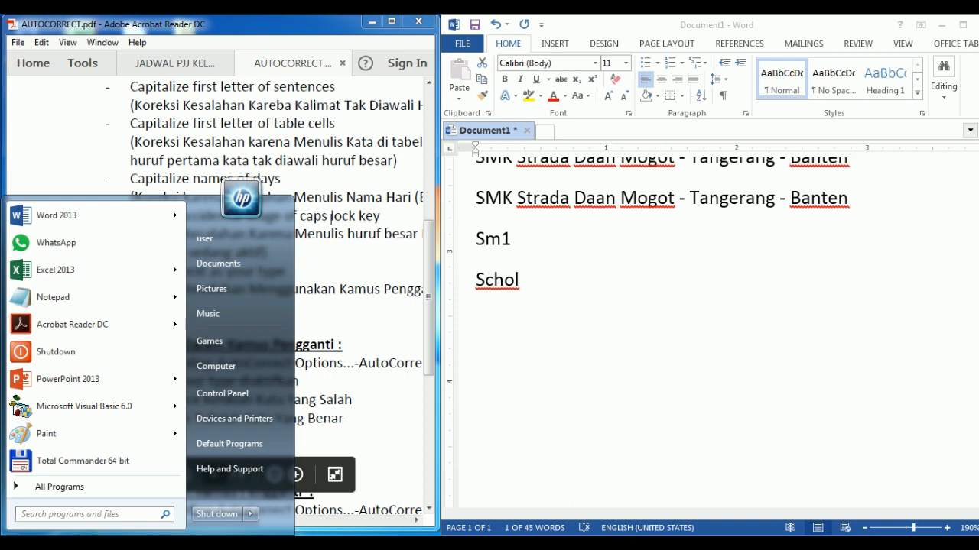
{"action": "type", "text": "osk"}
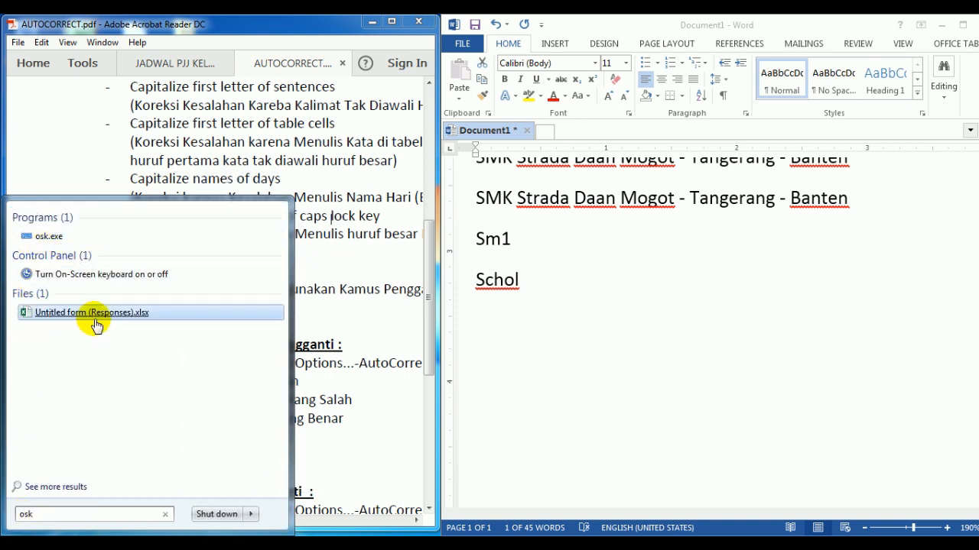
{"action": "left_click", "coordinate": [33, 239]}
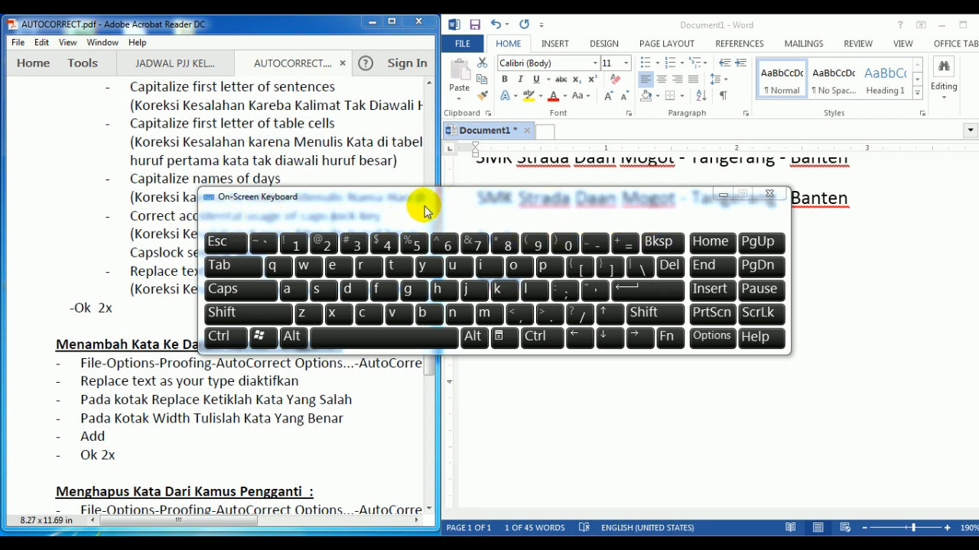
{"action": "left_click", "coordinate": [770, 197]}
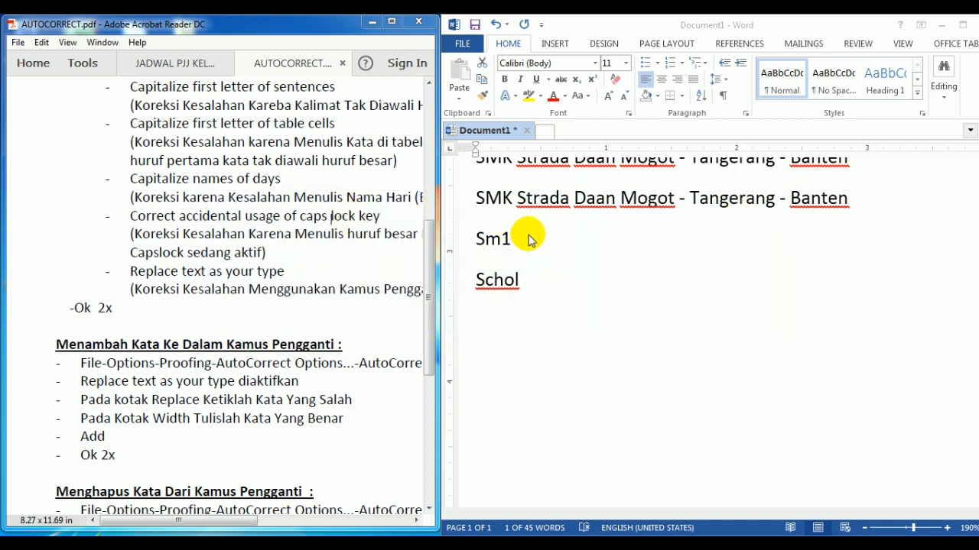
Step: Run the spelling check on "Schol", change it to "School" and decline checking the rest of the document
{"action": "double_click", "coordinate": [529, 278]}
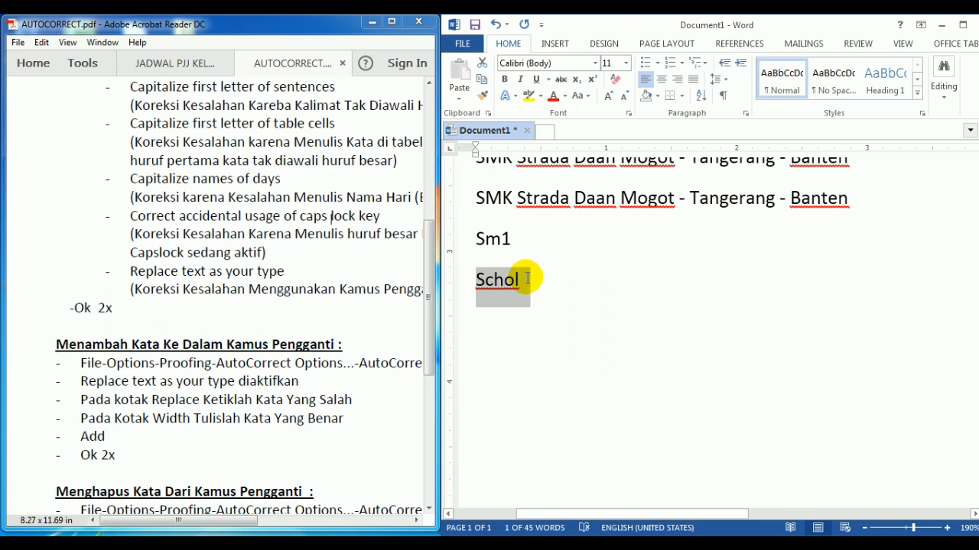
{"action": "key", "text": "F7"}
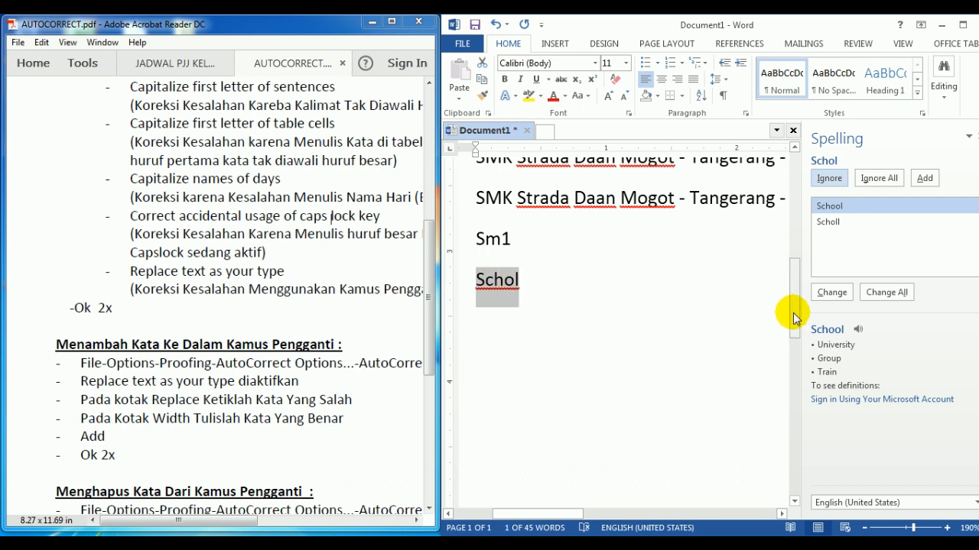
{"action": "left_click", "coordinate": [829, 292]}
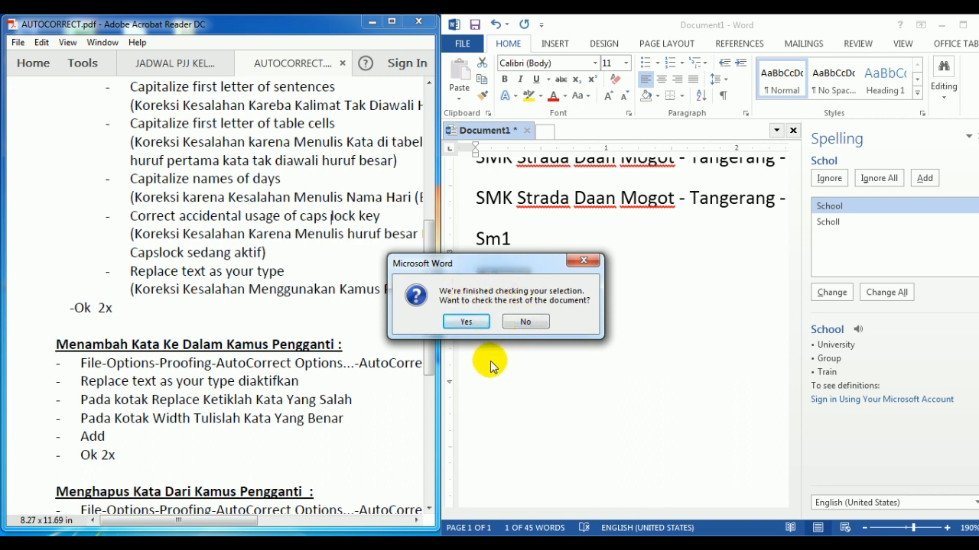
{"action": "left_click", "coordinate": [527, 323]}
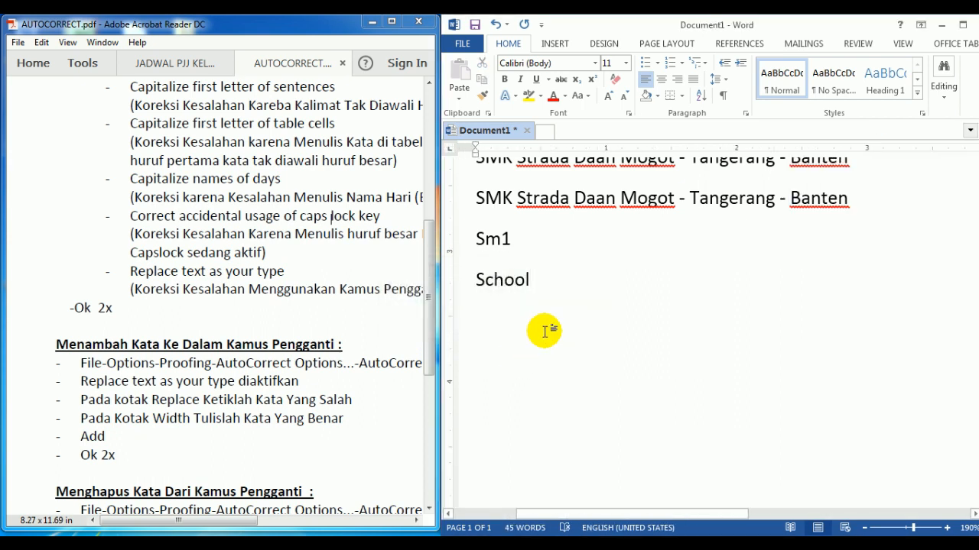
Step: Enter the misspelled word "Togeter" in a new paragraph below "School"
{"action": "key", "text": "Return"}
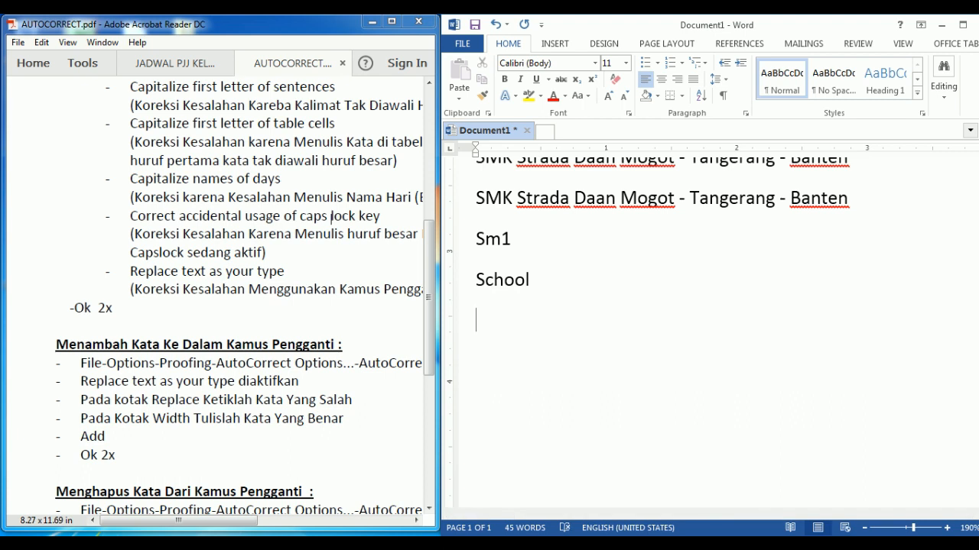
{"action": "type", "text": "Togeter"}
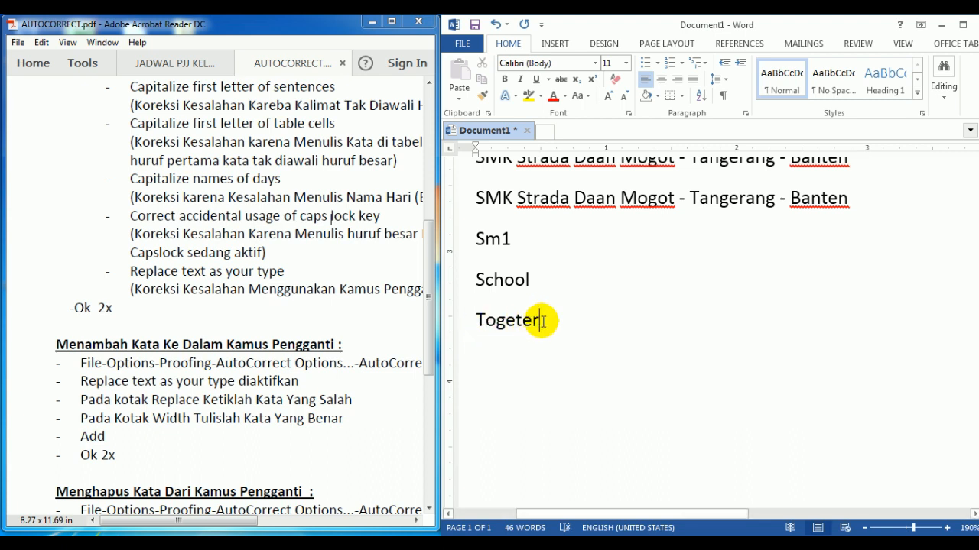
Step: Look up "Togeter" in the thesaurus and replace the word with the misspelled "Bicicle"
{"action": "left_click_drag", "start_coordinate": [541, 320], "coordinate": [467, 316]}
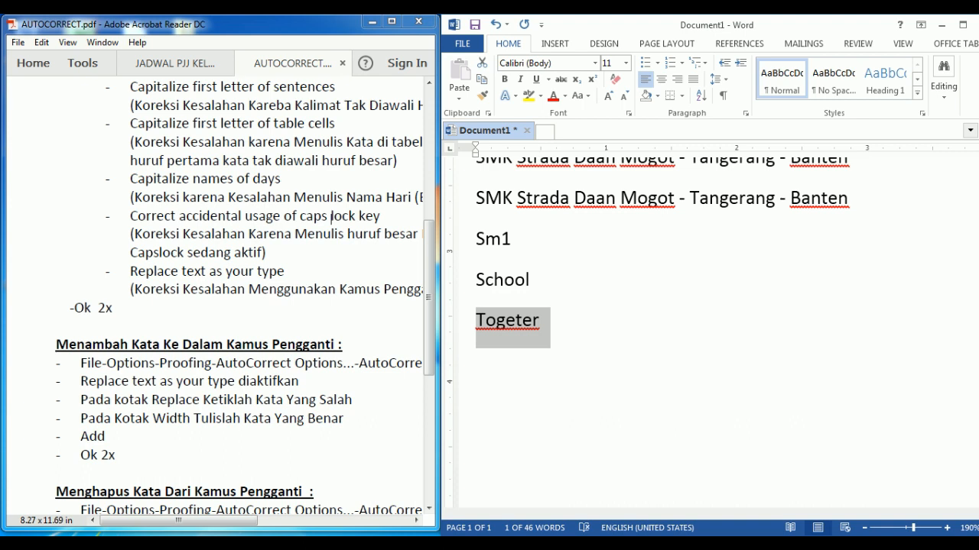
{"action": "key", "text": "shift+F7"}
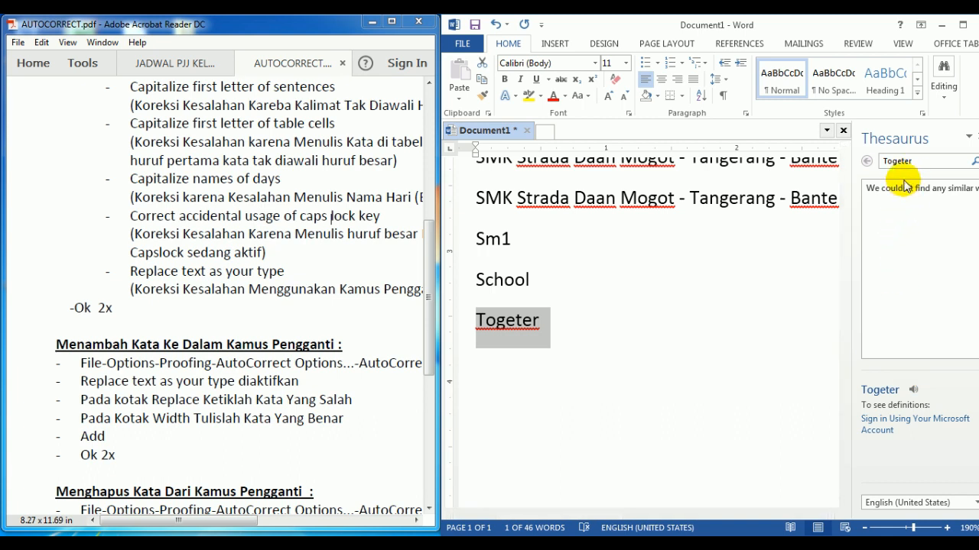
{"action": "left_click", "coordinate": [551, 321]}
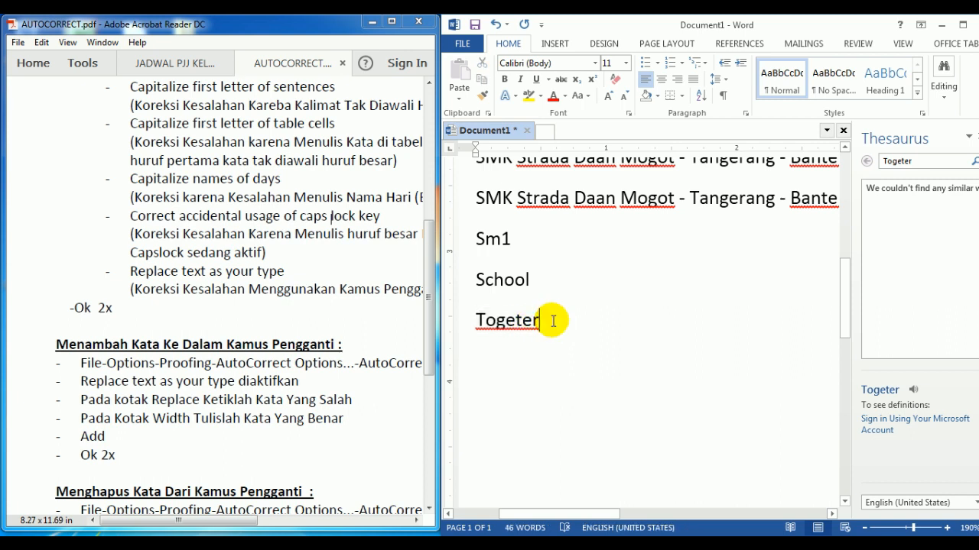
{"action": "key", "text": "BackSpace"}
{"action": "key", "text": "BackSpace"}
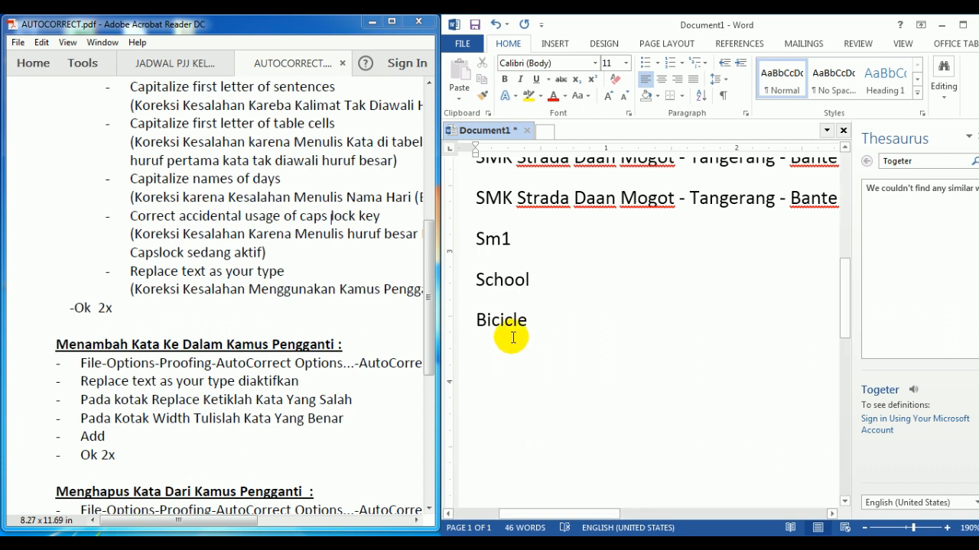
Step: Run the spelling check on "Bicicle" and play the pronunciation of the suggested word "Bicycle"
{"action": "left_click_drag", "start_coordinate": [529, 321], "coordinate": [458, 321]}
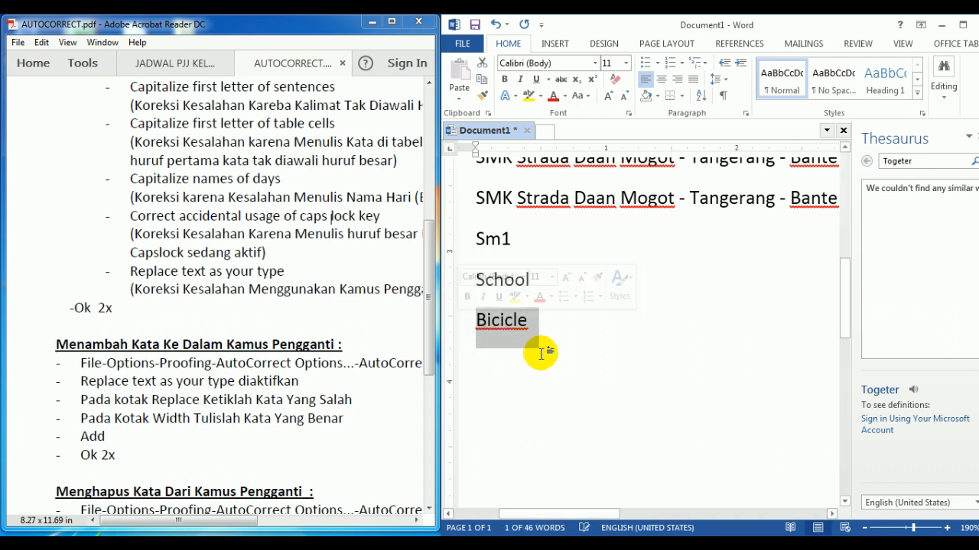
{"action": "key", "text": "F7"}
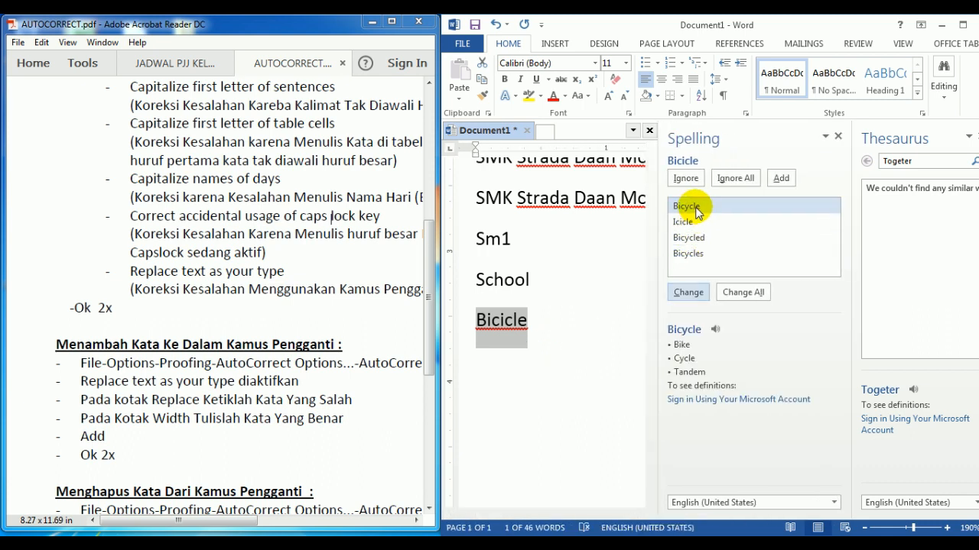
{"action": "left_click", "coordinate": [714, 330]}
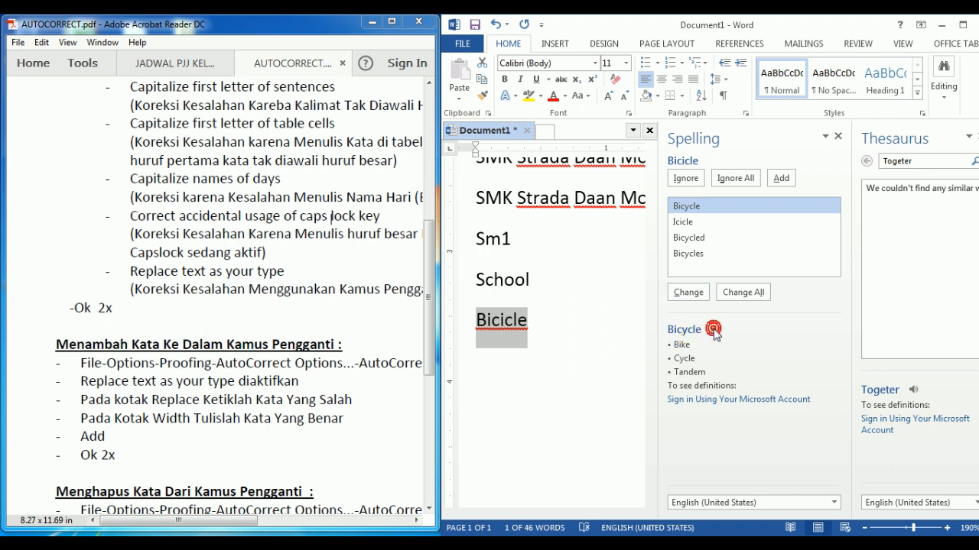
{"action": "left_click", "coordinate": [715, 331]}
{"action": "left_click", "coordinate": [715, 330]}
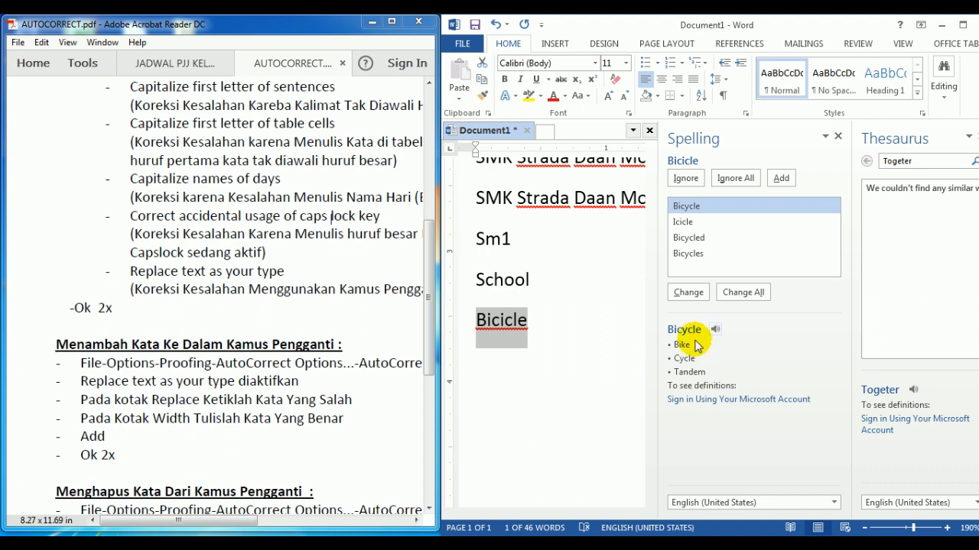
{"action": "left_click", "coordinate": [717, 328]}
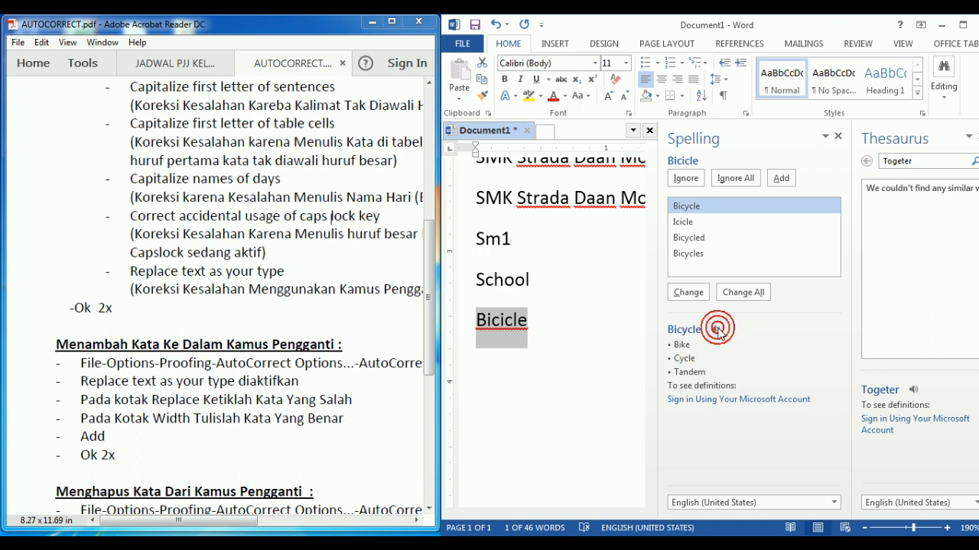
{"action": "left_click", "coordinate": [717, 328]}
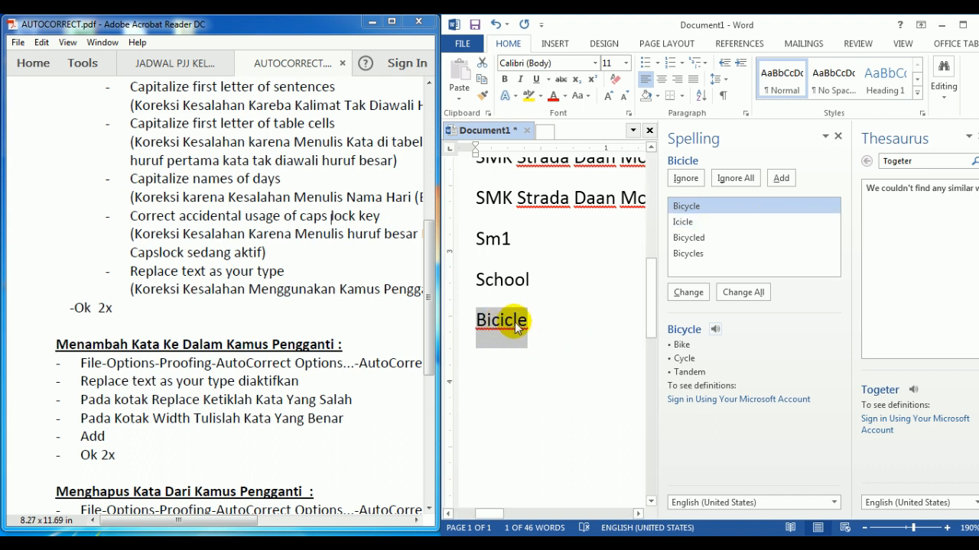
Step: Change "Bicicle" to the suggestion "Bicycle" and close the thesaurus
{"action": "left_click", "coordinate": [684, 295]}
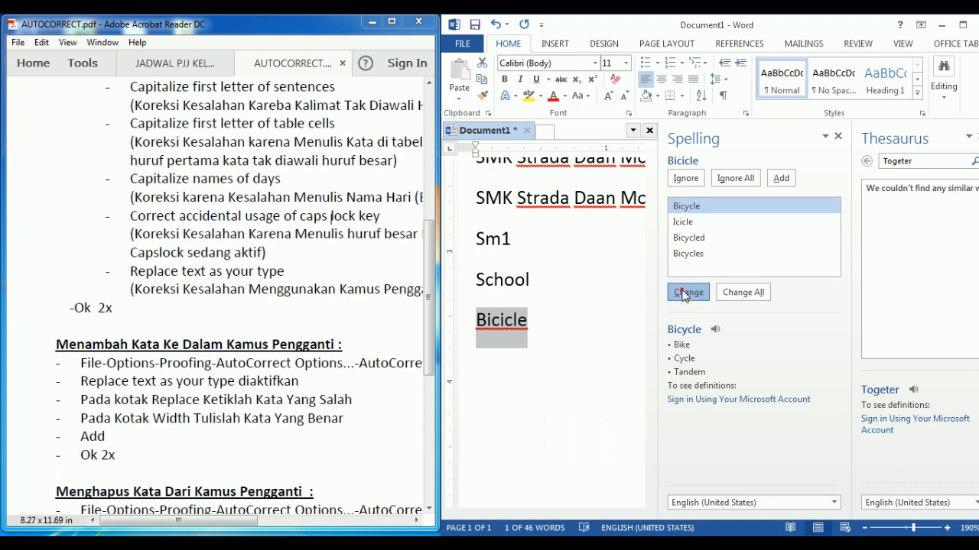
{"action": "left_click", "coordinate": [517, 323]}
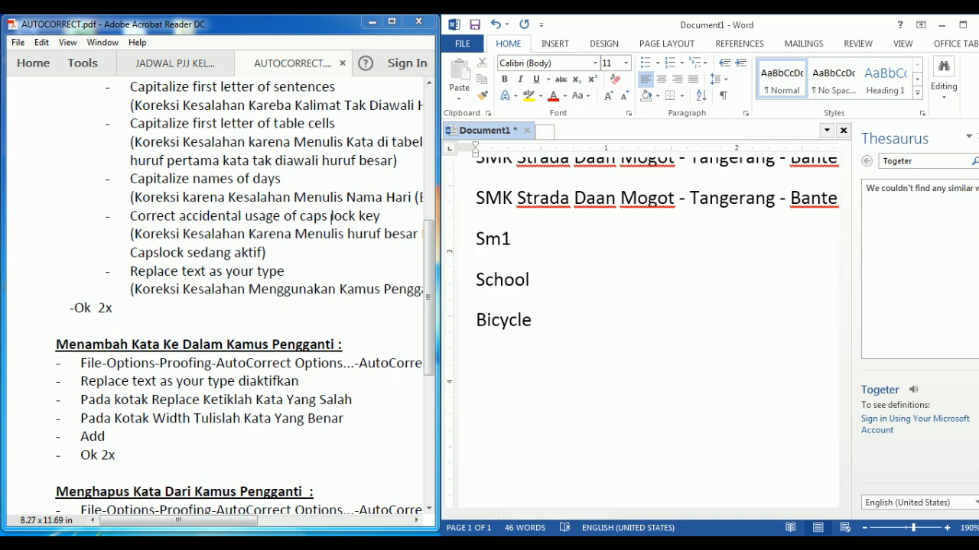
{"action": "left_click", "coordinate": [975, 136]}
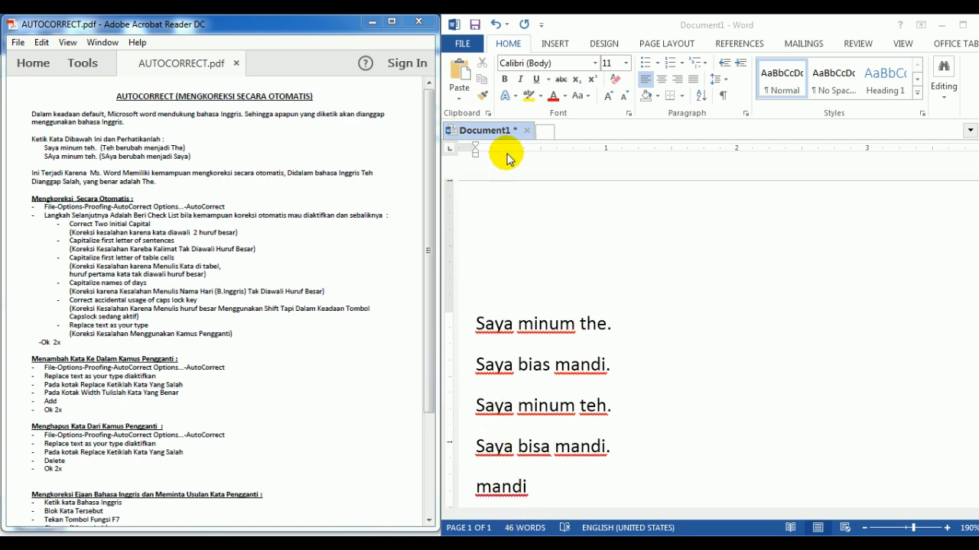
Step: Switch to the AUTOCORRECT.pdf handout, set its magnification to 100% and show the section on hiding or displaying spelling error indicators
{"action": "left_click", "coordinate": [256, 361]}
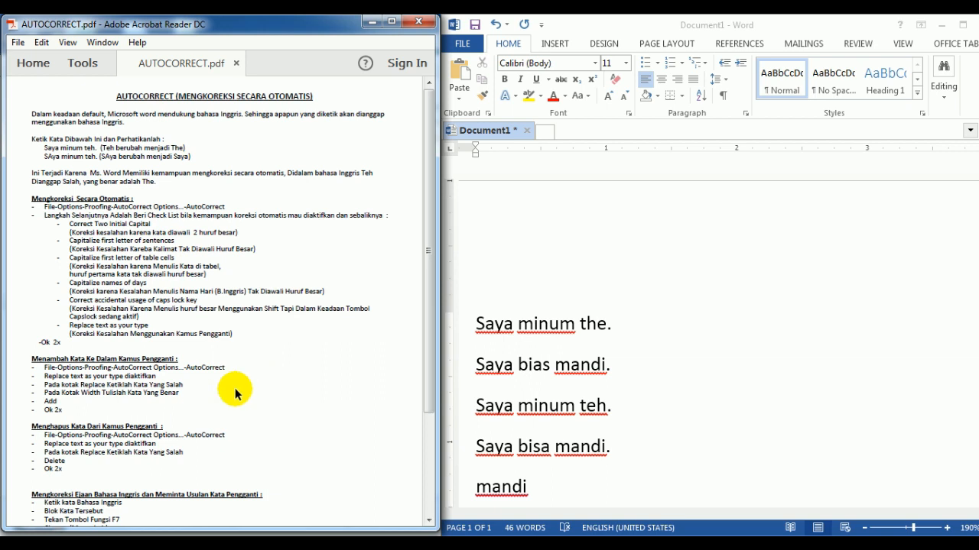
{"action": "left_click", "coordinate": [68, 42]}
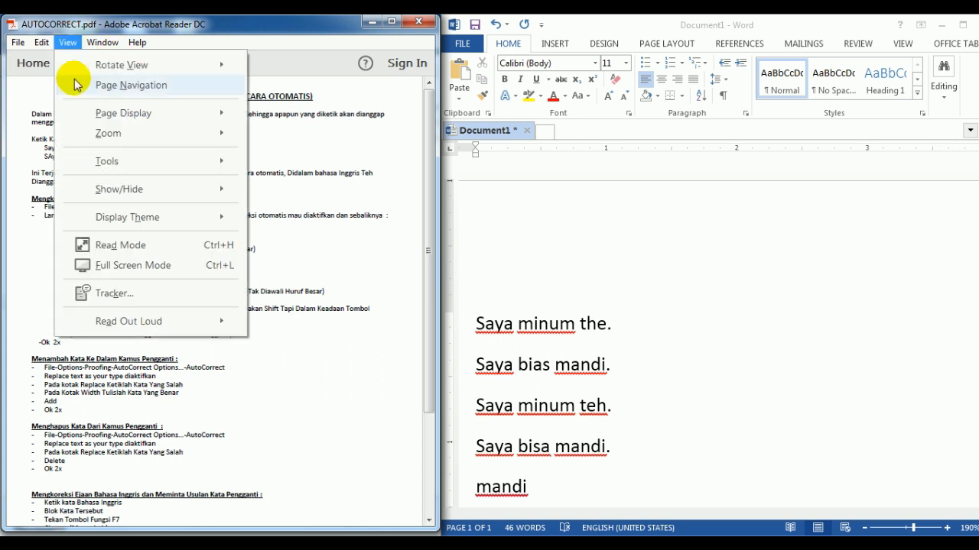
{"action": "mouse_move", "coordinate": [219, 136]}
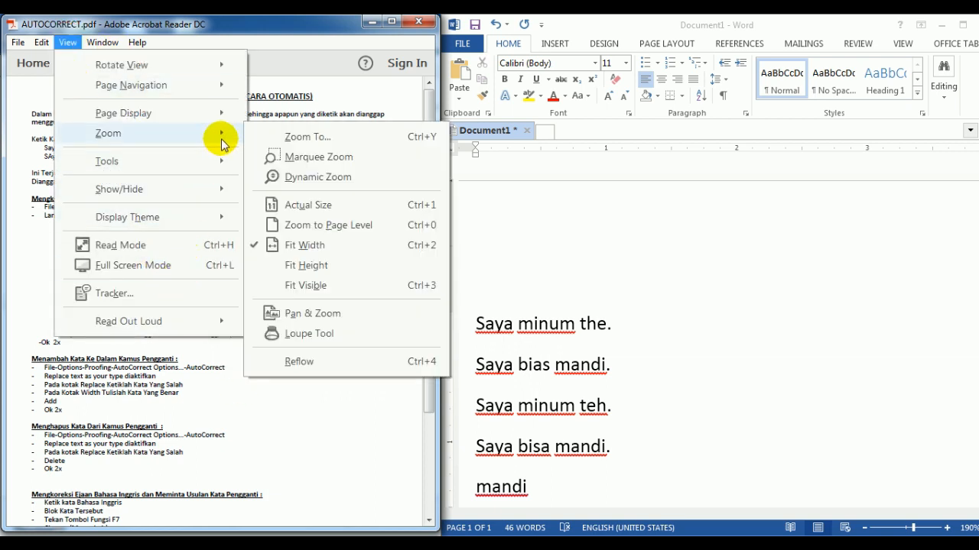
{"action": "left_click", "coordinate": [289, 140]}
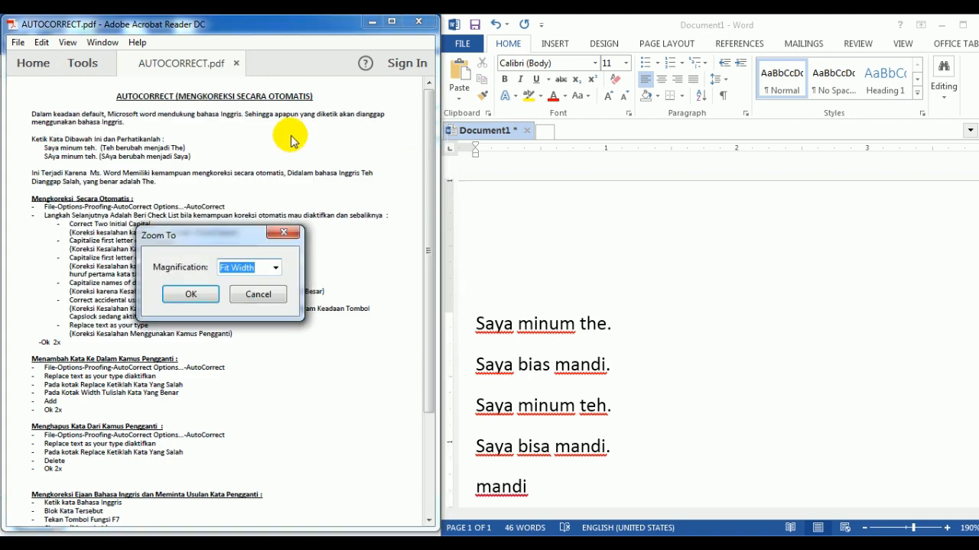
{"action": "type", "text": "100"}
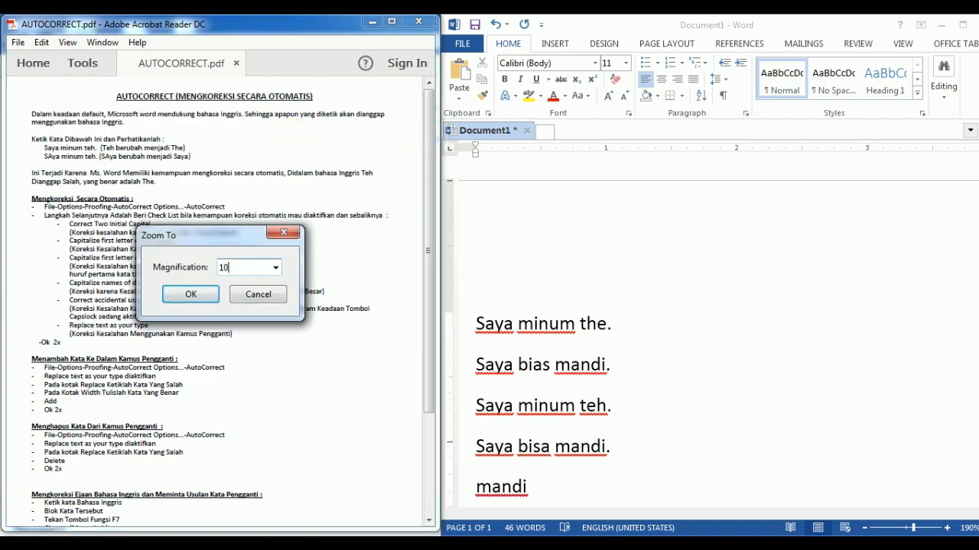
{"action": "key", "text": "Return"}
{"action": "scroll", "coordinate": [258, 189], "scroll_direction": "down", "scroll_amount": 10}
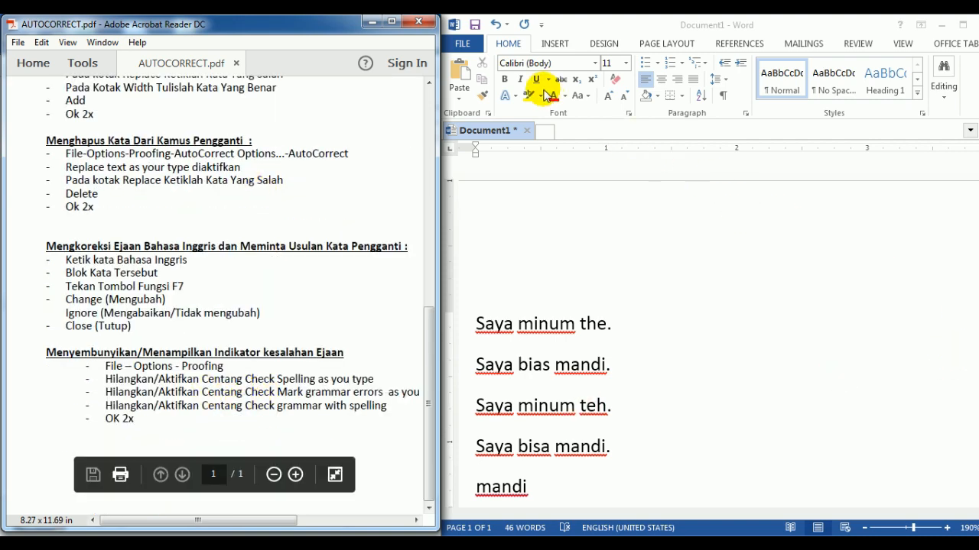
Step: In Word's proofing options, turn off checking spelling as you type, marking grammar errors as you type and checking grammar with spelling
{"action": "left_click", "coordinate": [468, 44]}
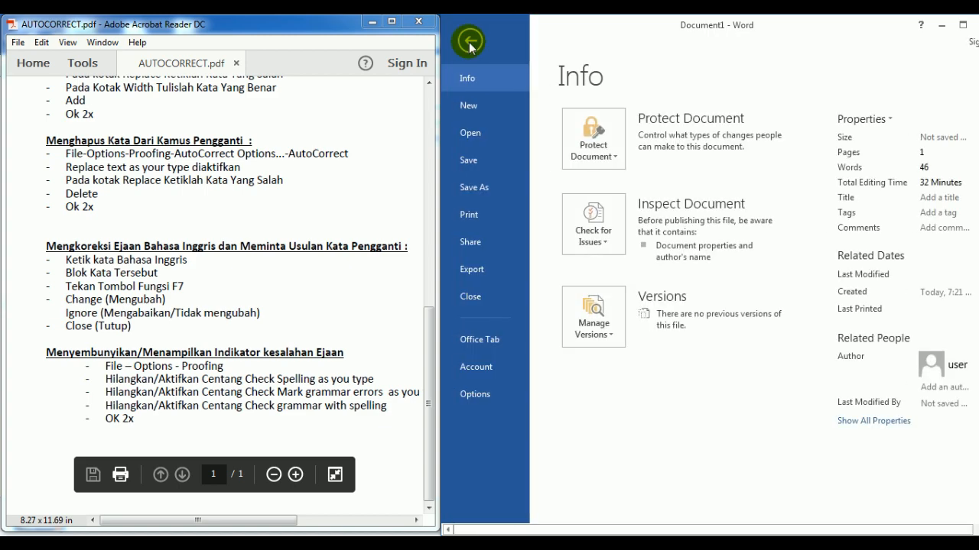
{"action": "left_click", "coordinate": [485, 400]}
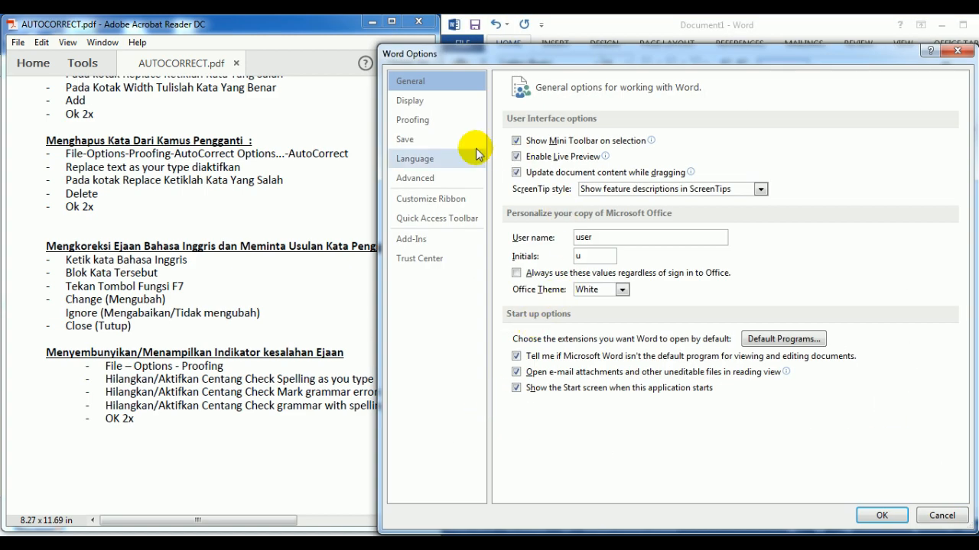
{"action": "left_click", "coordinate": [419, 122]}
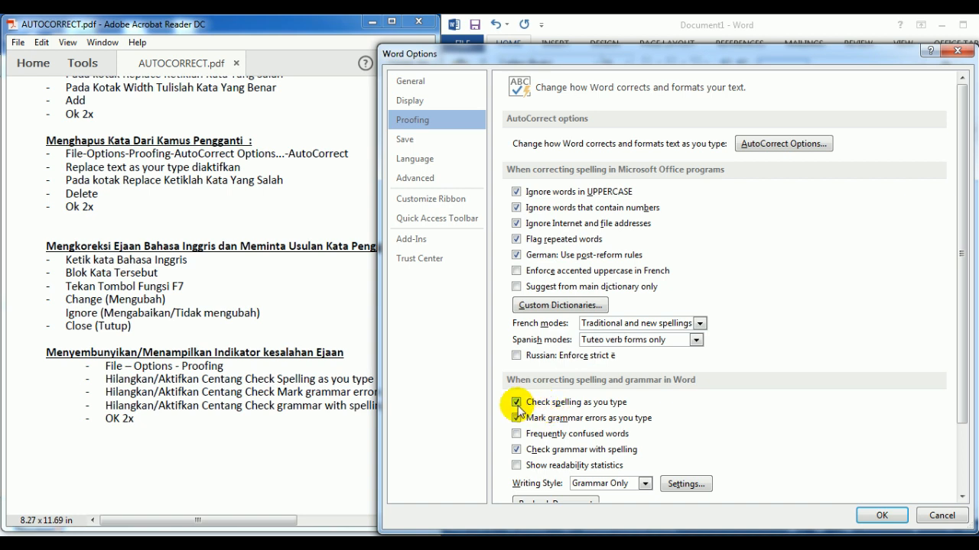
{"action": "left_click", "coordinate": [516, 403]}
{"action": "left_click", "coordinate": [517, 418]}
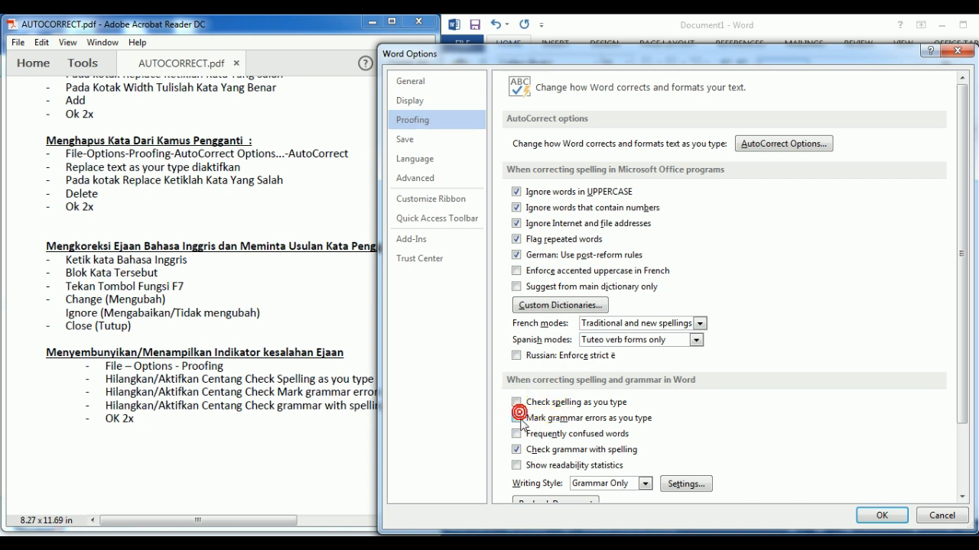
{"action": "left_click", "coordinate": [515, 449]}
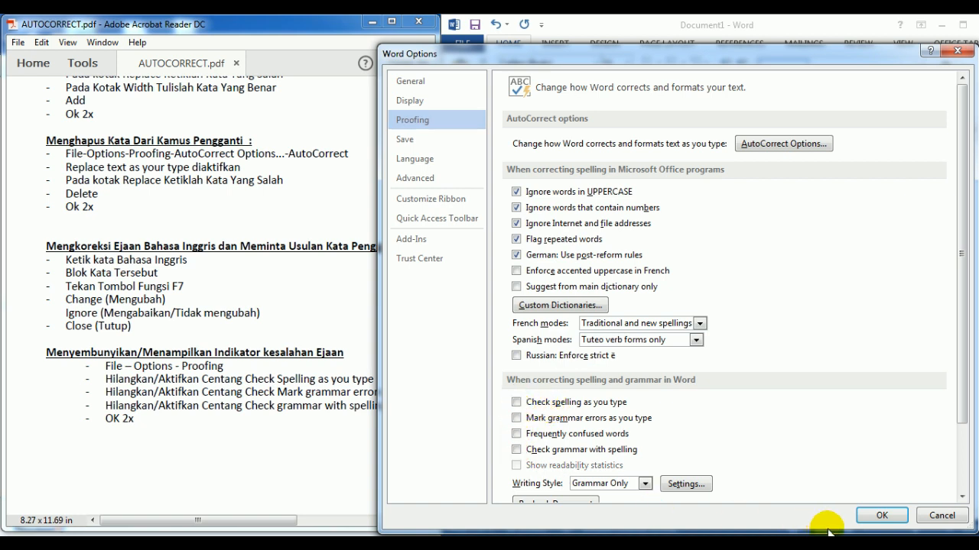
{"action": "left_click", "coordinate": [879, 516]}
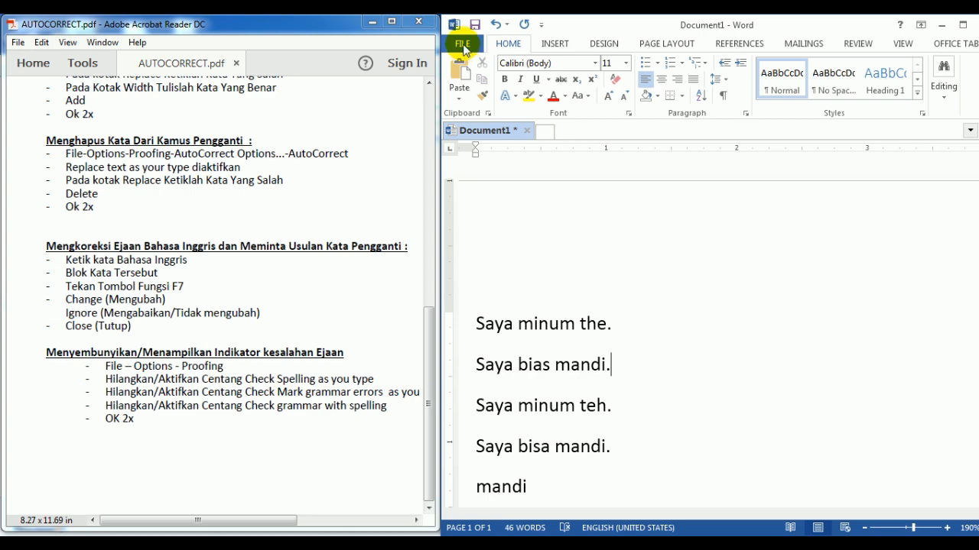
Step: Turn checking spelling as you type, marking grammar errors as you type and checking grammar with spelling back on in the proofing options
{"action": "left_click", "coordinate": [462, 46]}
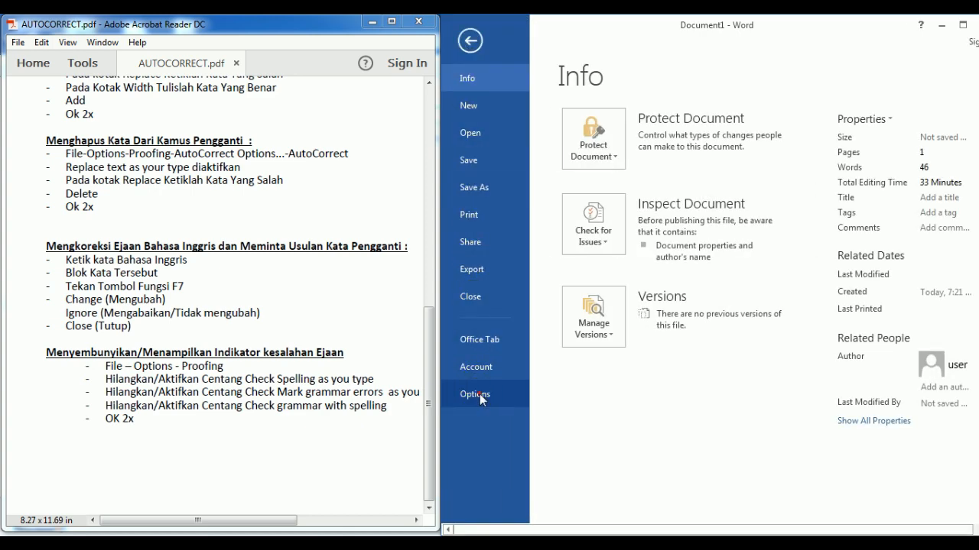
{"action": "left_click", "coordinate": [474, 394]}
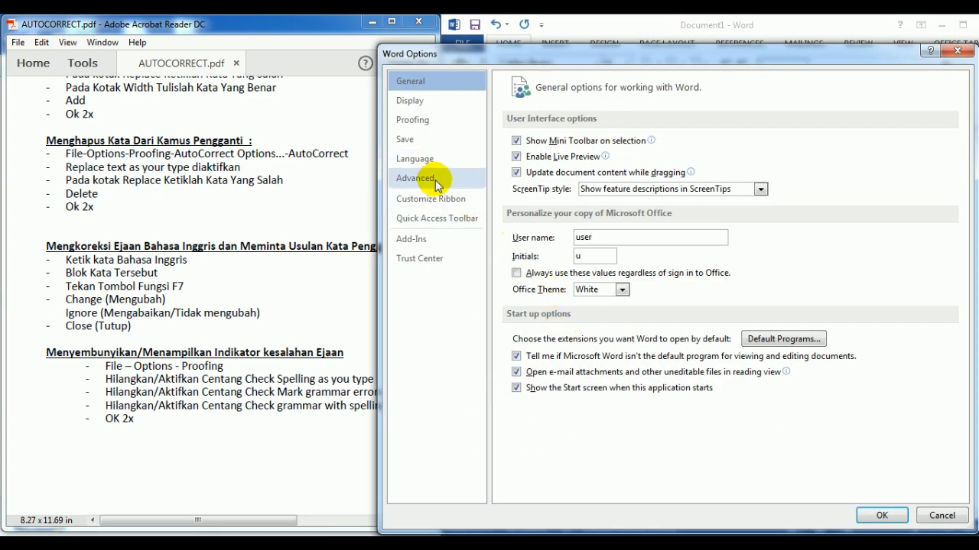
{"action": "left_click", "coordinate": [429, 120]}
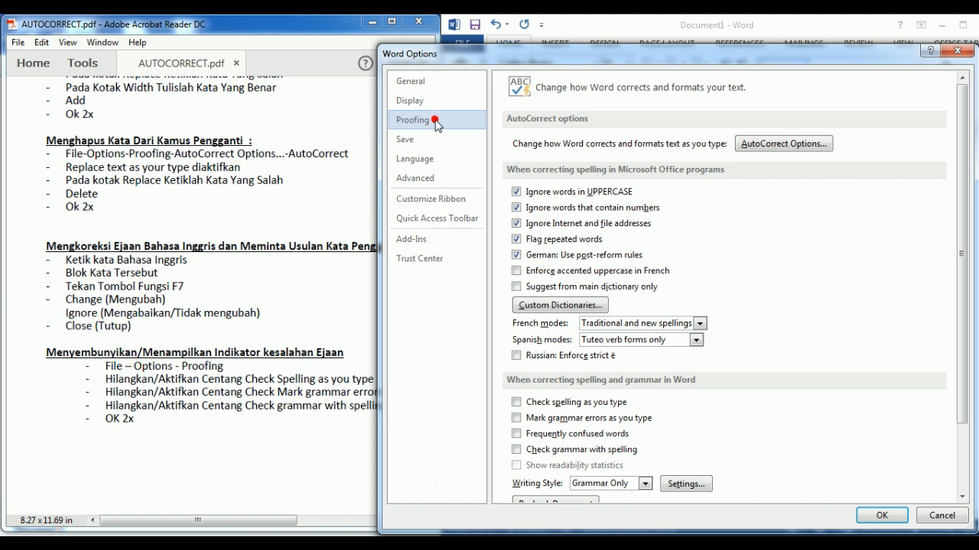
{"action": "left_click", "coordinate": [517, 403]}
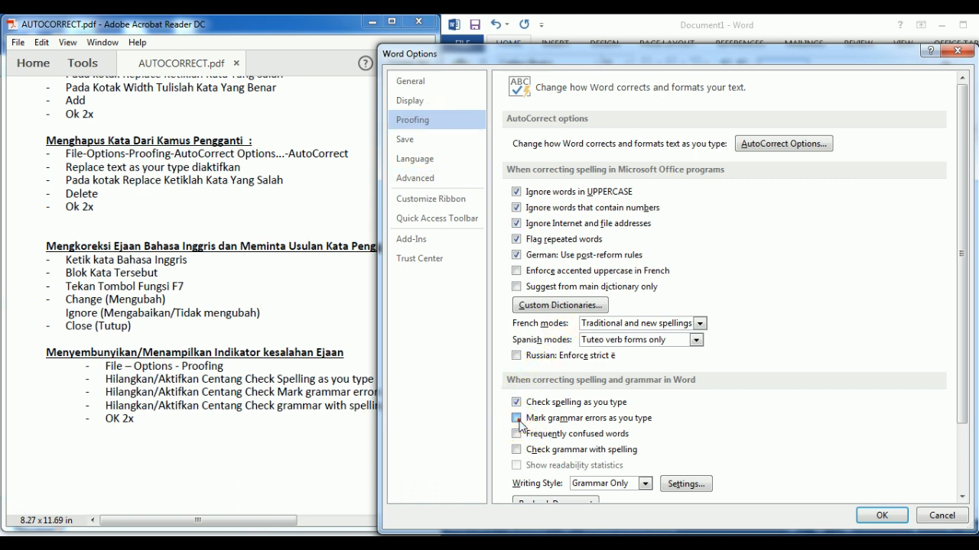
{"action": "left_click", "coordinate": [516, 418]}
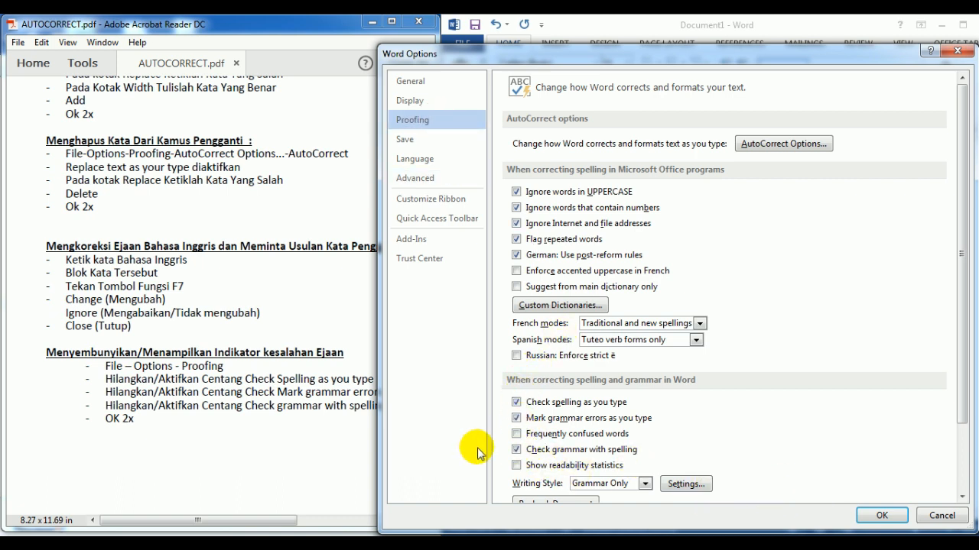
{"action": "left_click", "coordinate": [873, 515]}
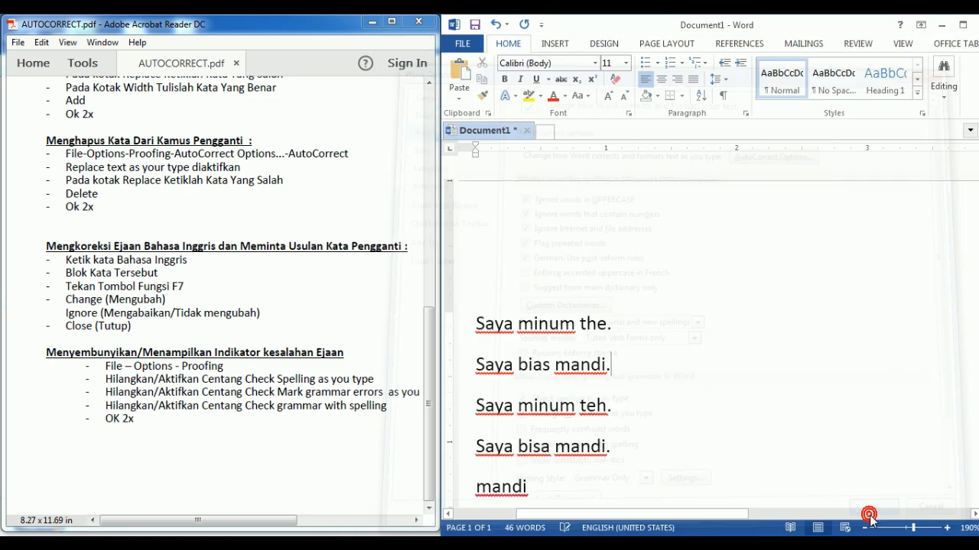
{"action": "left_click", "coordinate": [611, 365]}
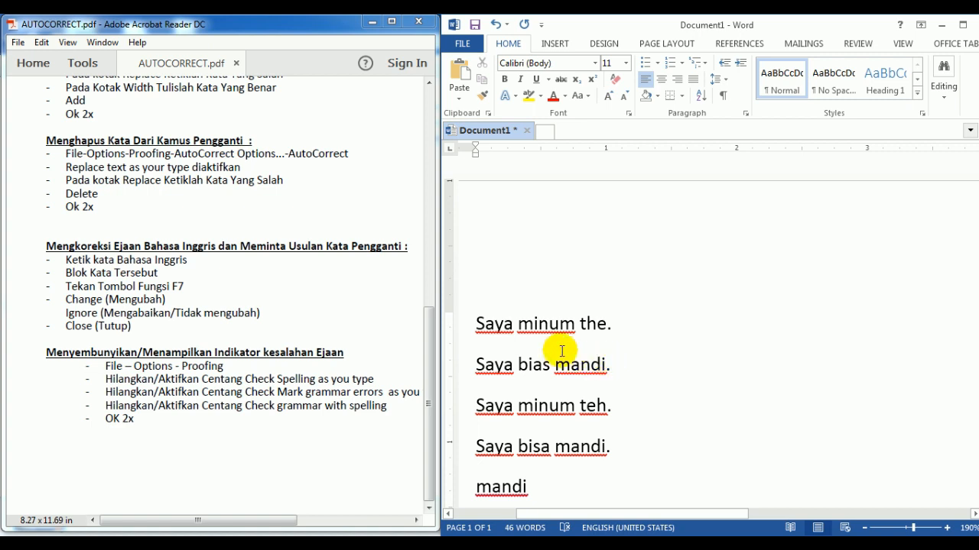